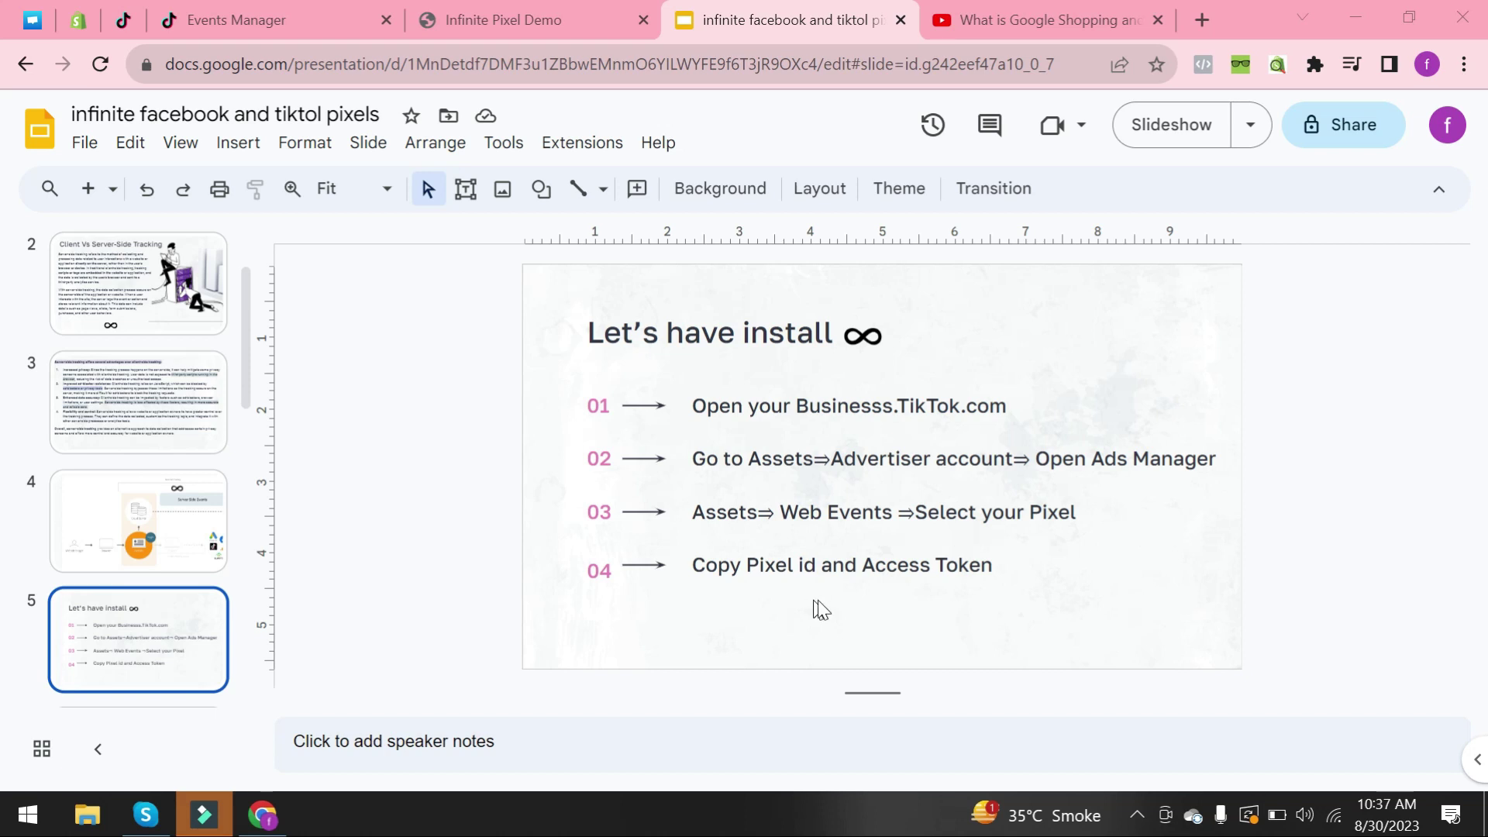
Generate and copy a new Events API access token, then select the abc pixel's ID.
{"action": "left_click", "coordinate": [227, 19]}
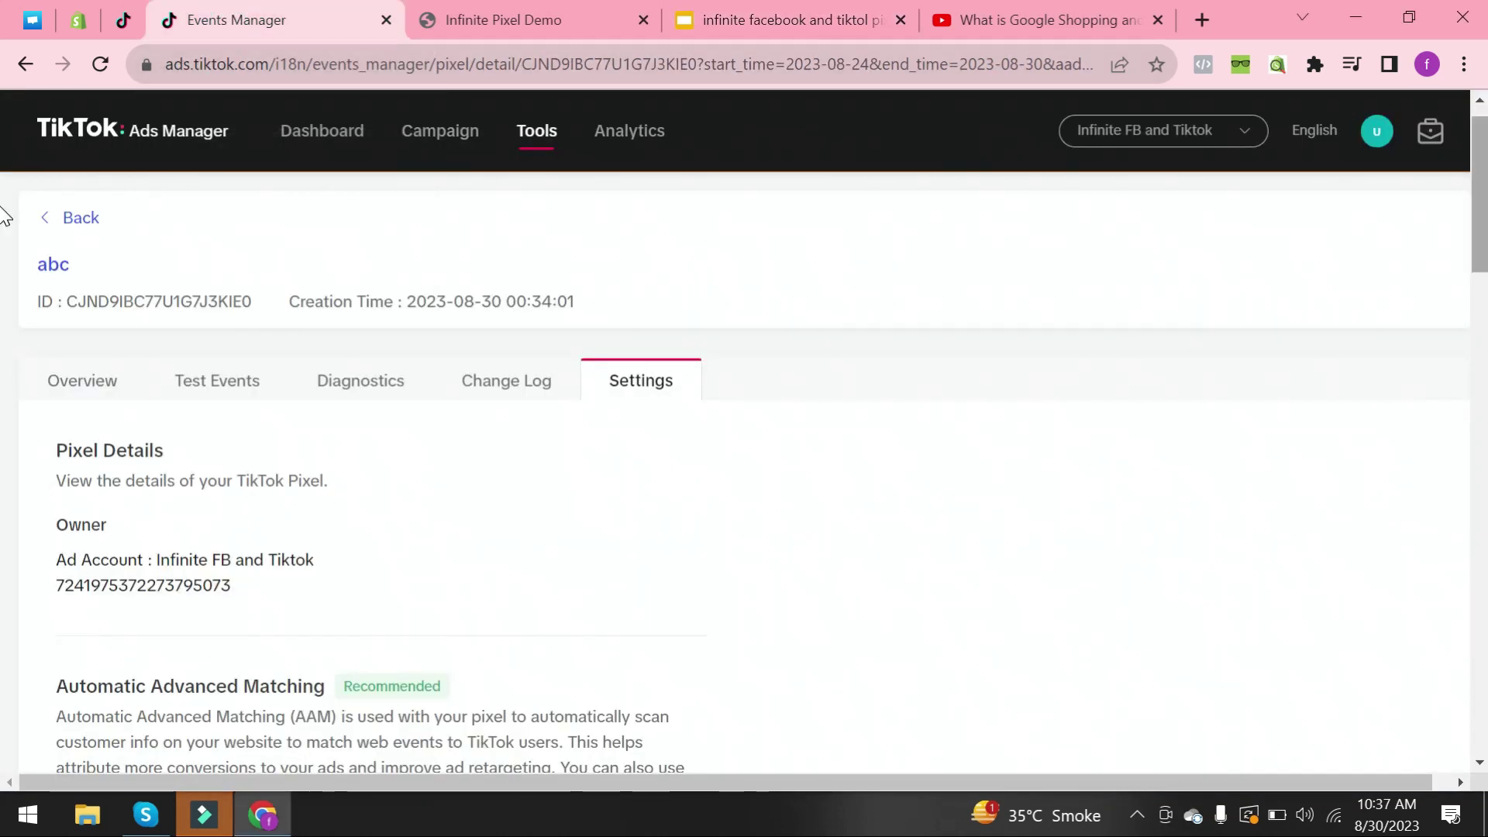
{"action": "scroll", "coordinate": [395, 348], "scroll_direction": "down", "scroll_amount": 2}
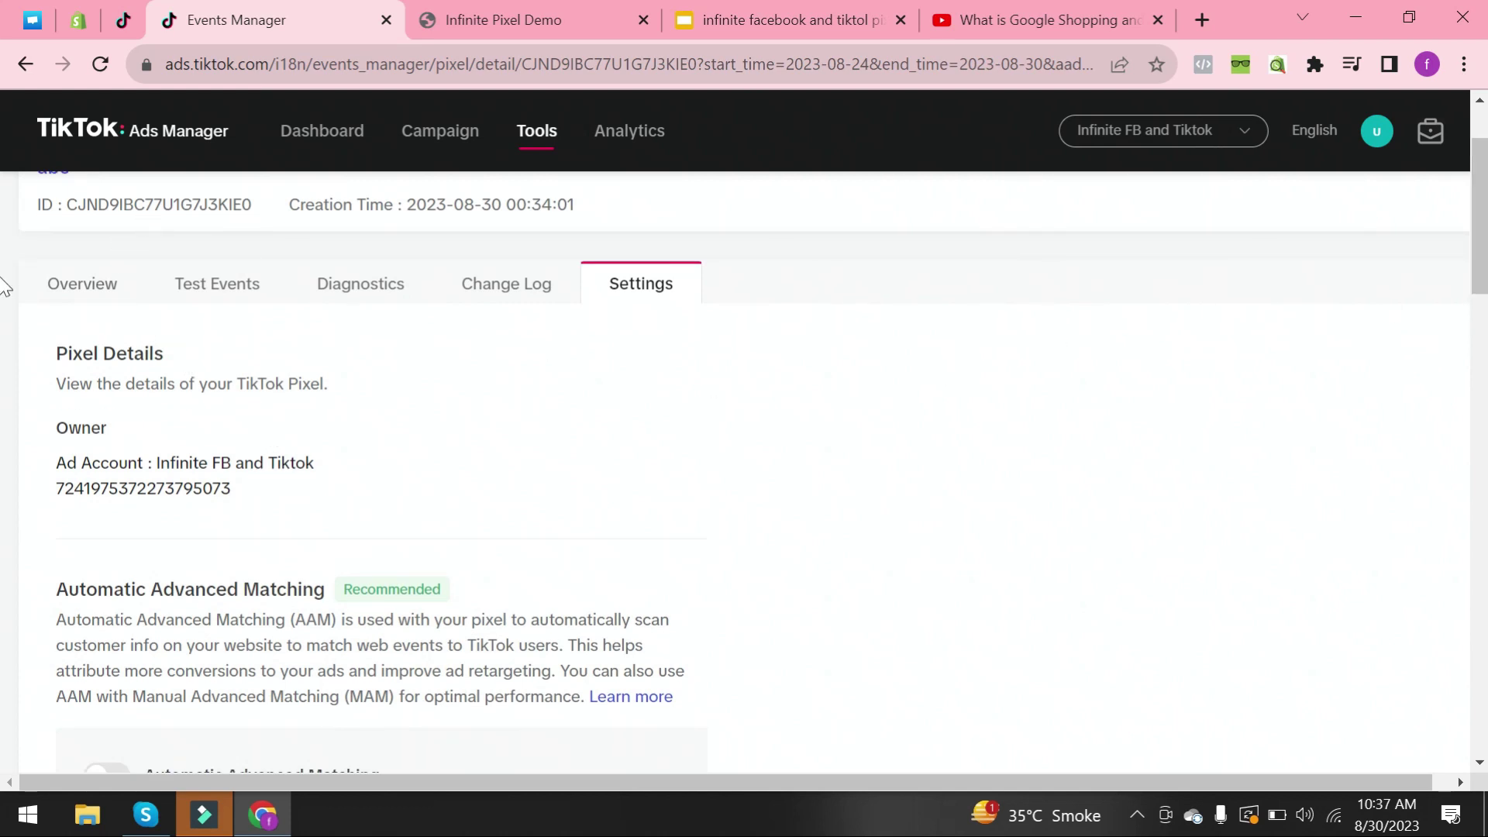
{"action": "scroll", "coordinate": [4, 349], "scroll_direction": "down", "scroll_amount": 5}
{"action": "scroll", "coordinate": [4, 465], "scroll_direction": "down", "scroll_amount": 5}
{"action": "scroll", "coordinate": [3, 558], "scroll_direction": "down", "scroll_amount": 3}
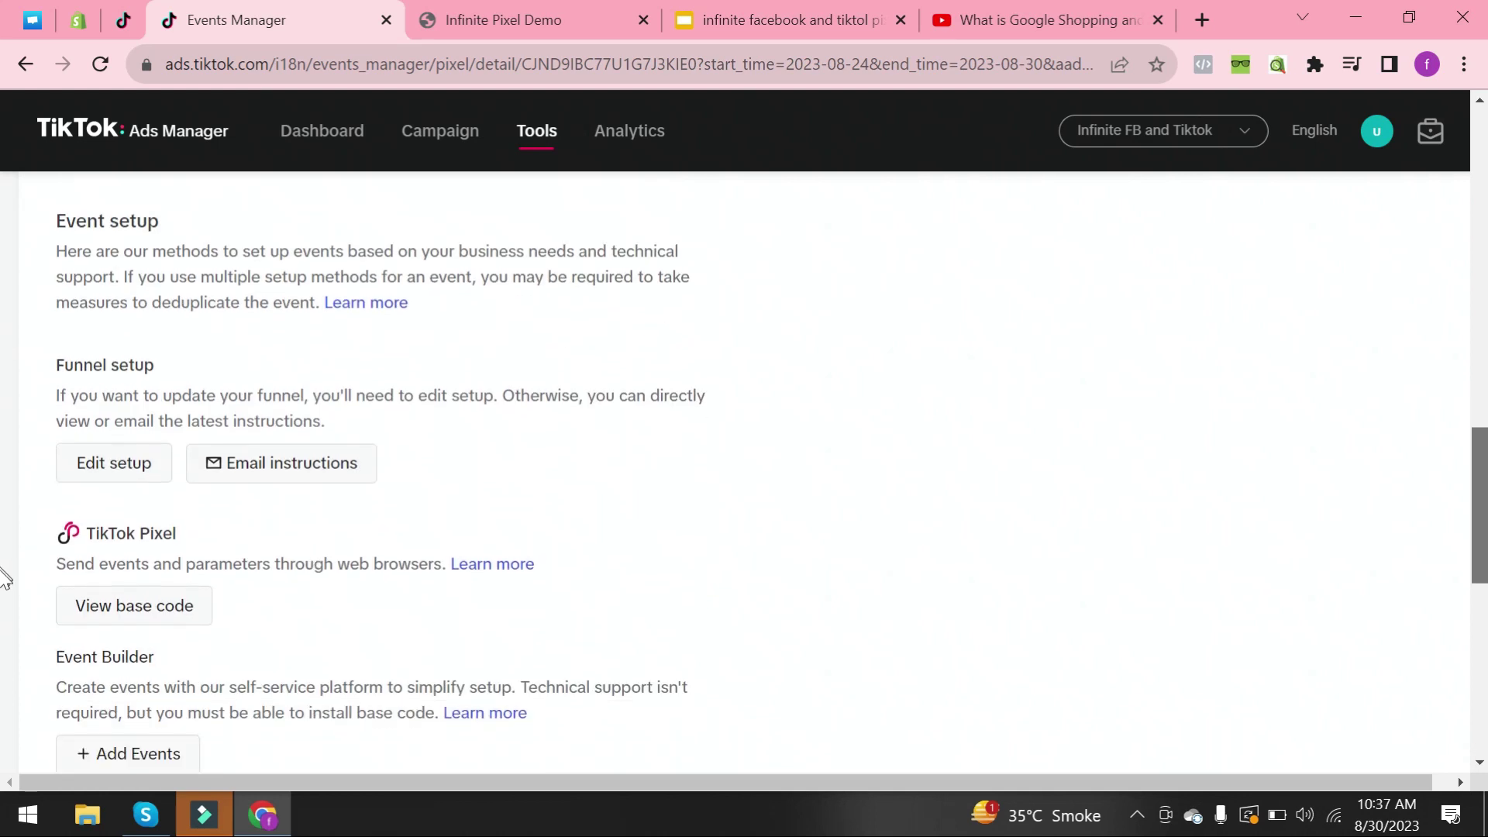
{"action": "scroll", "coordinate": [6, 576], "scroll_direction": "down", "scroll_amount": 2}
{"action": "scroll", "coordinate": [7, 576], "scroll_direction": "down", "scroll_amount": 2}
{"action": "scroll", "coordinate": [5, 576], "scroll_direction": "down", "scroll_amount": 1}
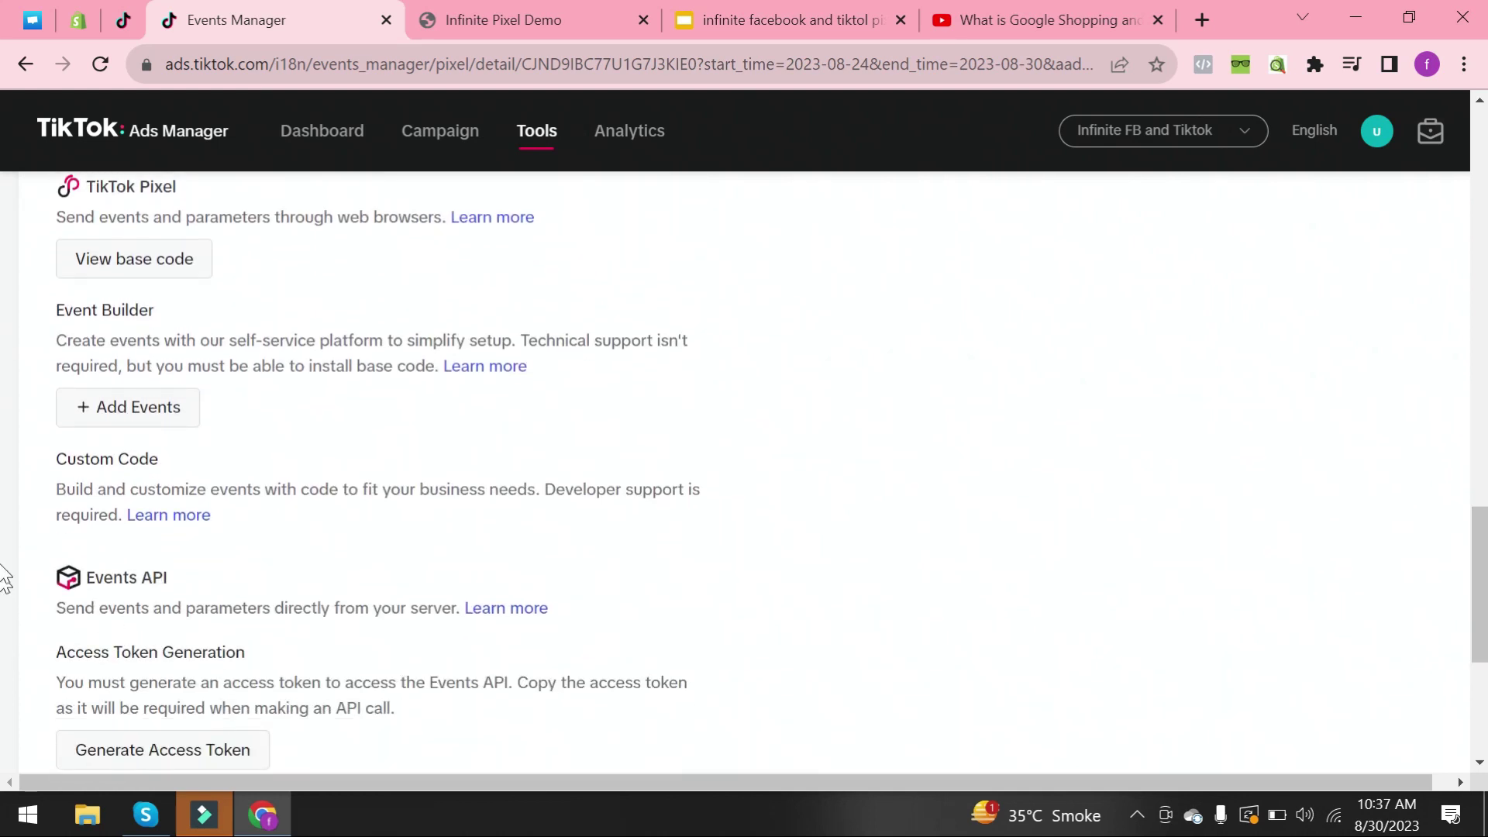
{"action": "scroll", "coordinate": [6, 576], "scroll_direction": "down", "scroll_amount": 2}
{"action": "scroll", "coordinate": [5, 575], "scroll_direction": "down", "scroll_amount": 1}
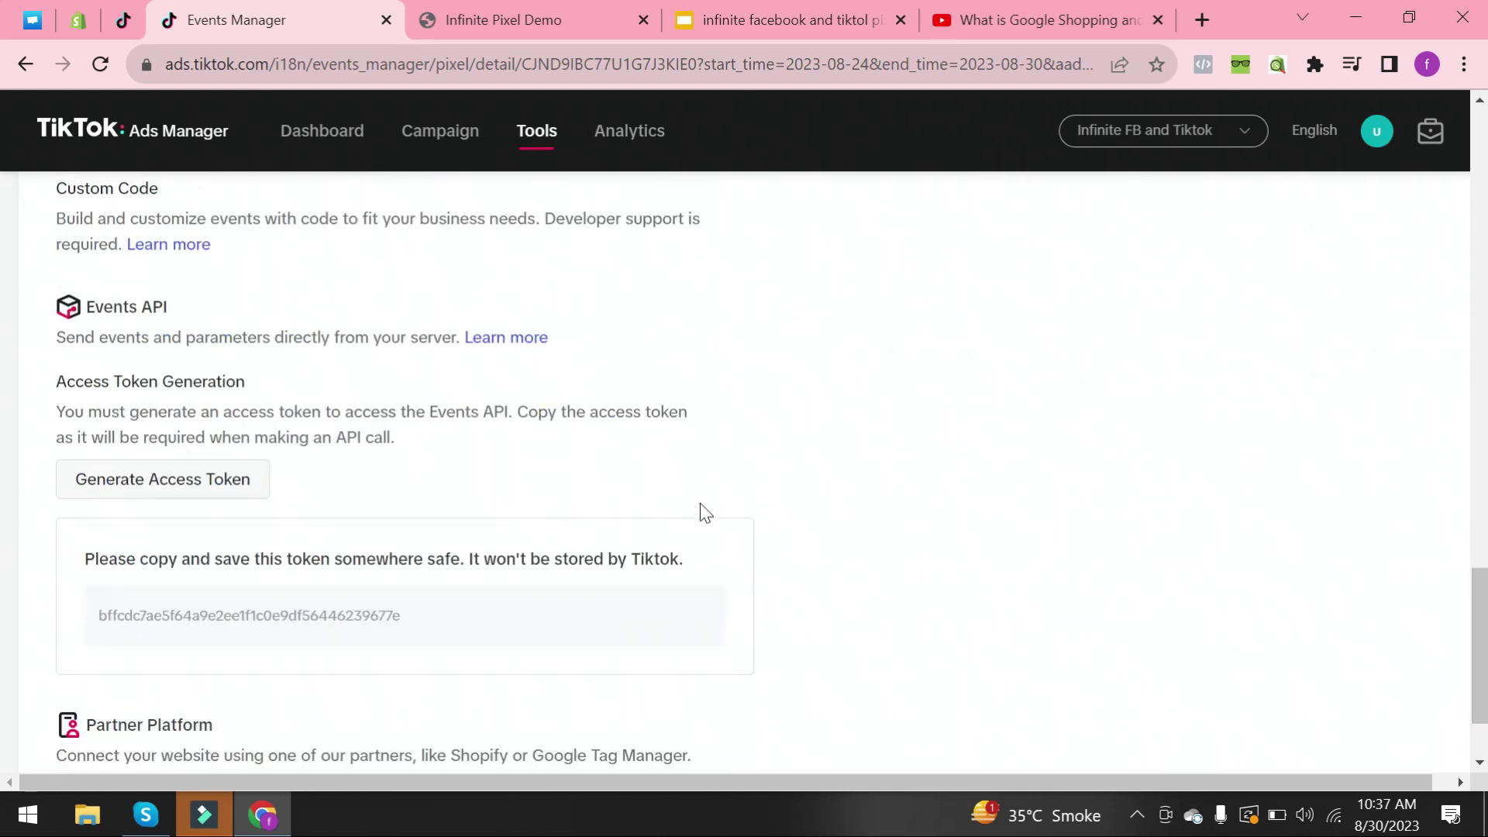
{"action": "left_click", "coordinate": [216, 486]}
{"action": "left_click", "coordinate": [240, 605]}
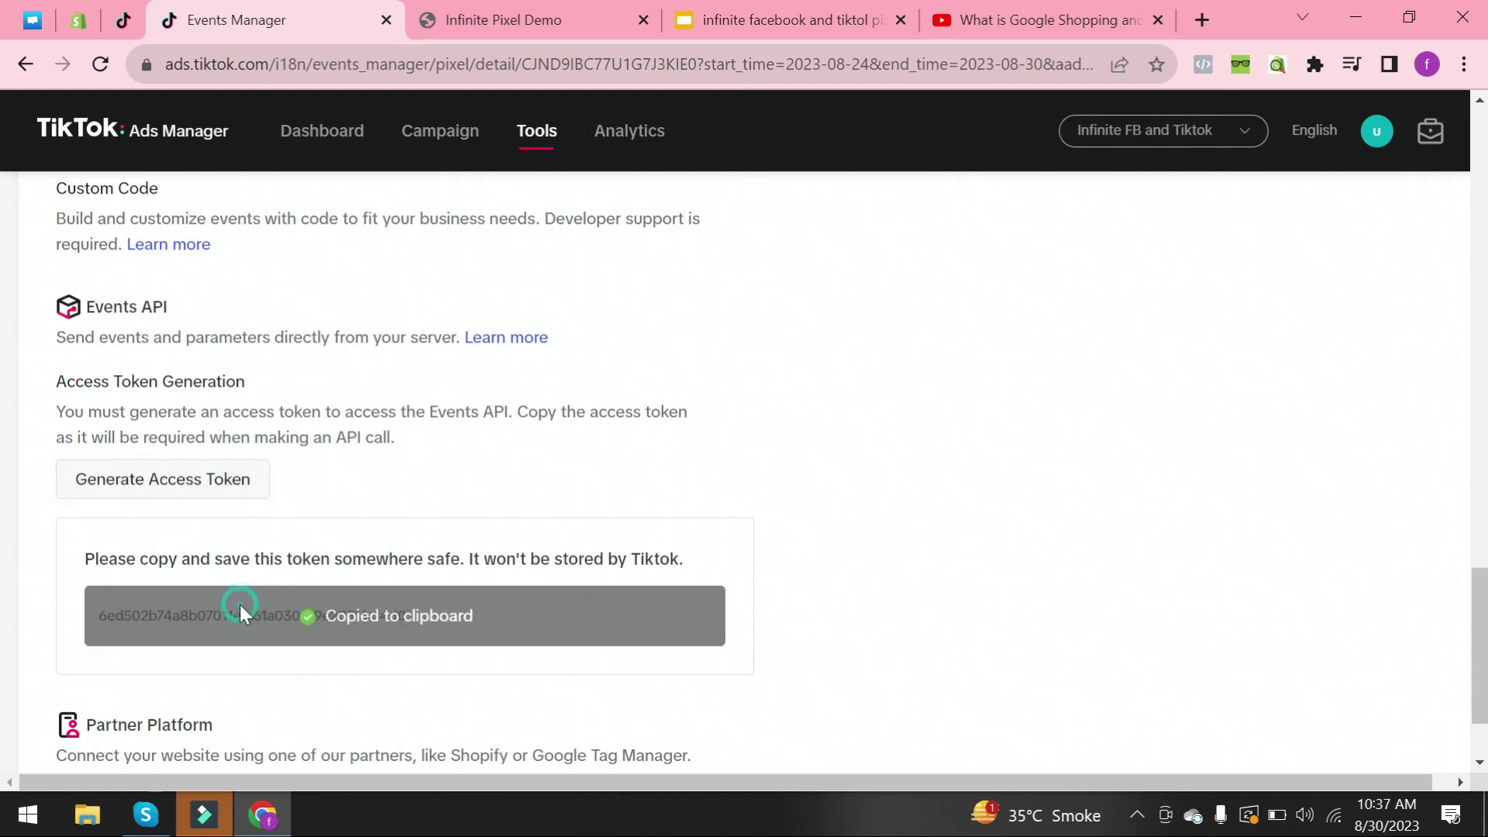
{"action": "left_click_drag", "start_coordinate": [1479, 582], "coordinate": [1463, 175]}
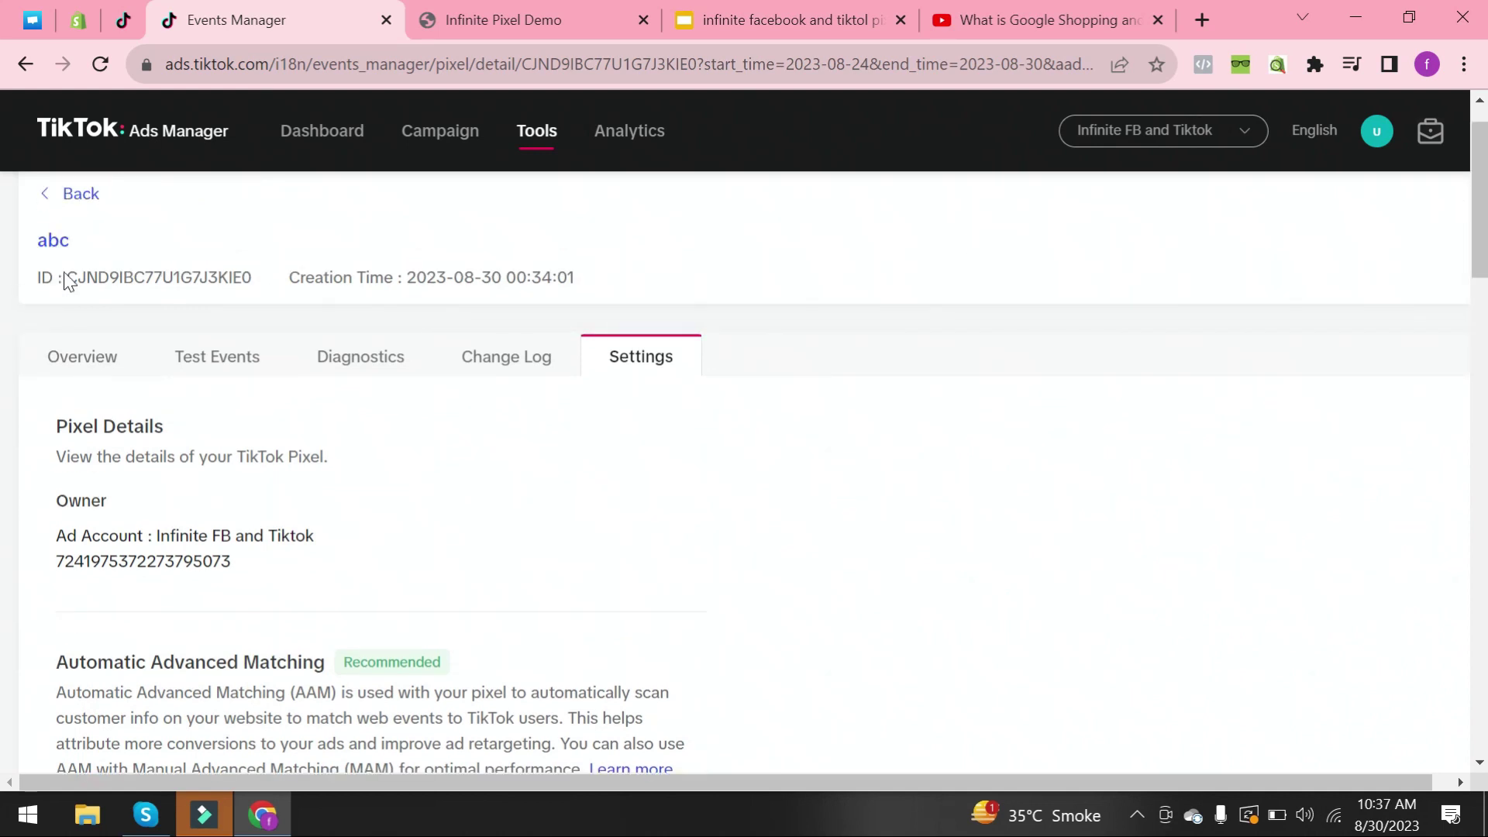
{"action": "left_click_drag", "start_coordinate": [67, 278], "coordinate": [233, 277]}
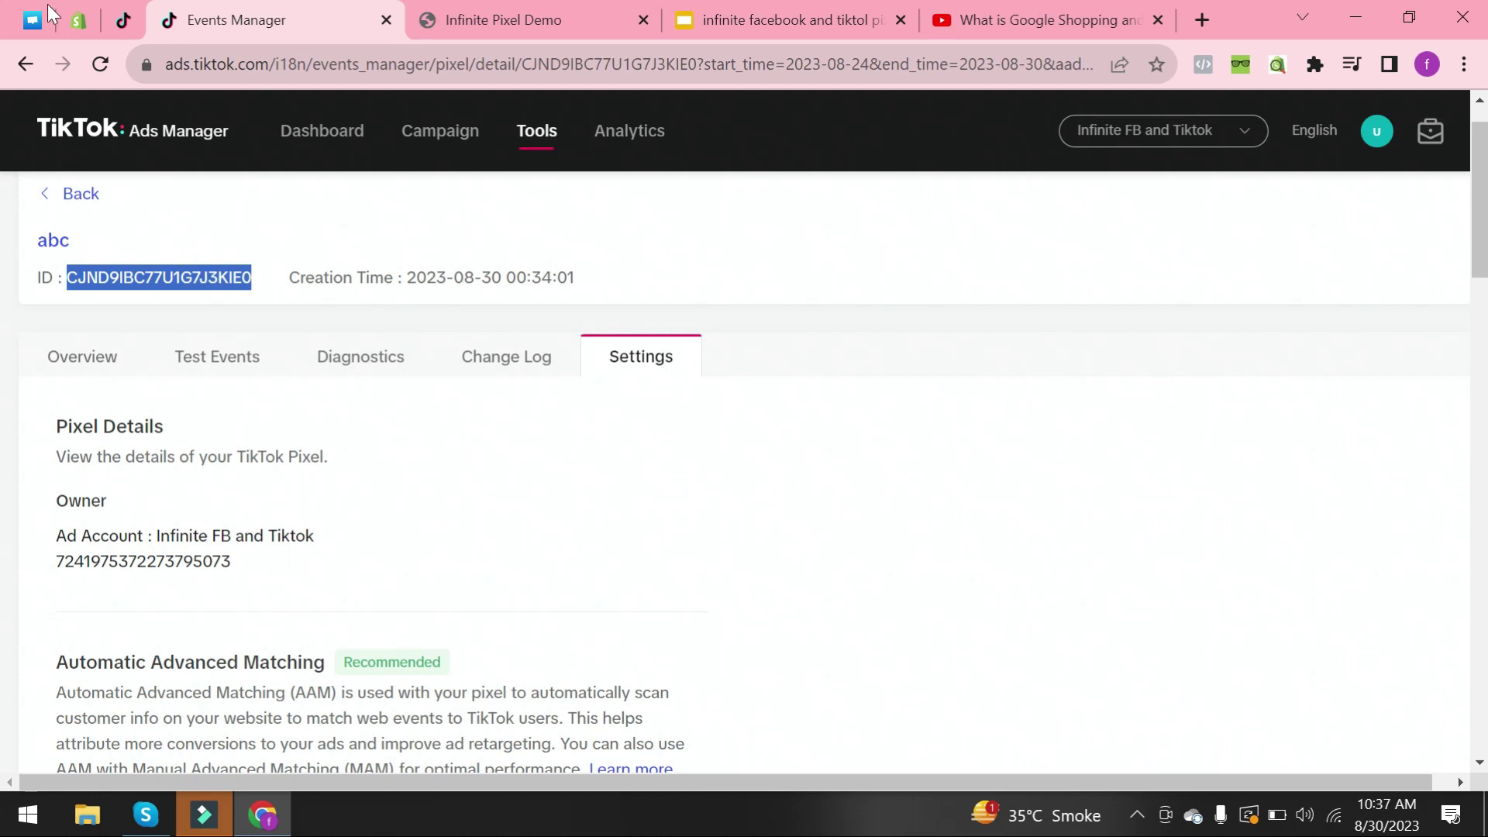
Paste the pixel ID and the copied access token into the Add Tiktok Pixel form.
{"action": "left_click", "coordinate": [79, 19]}
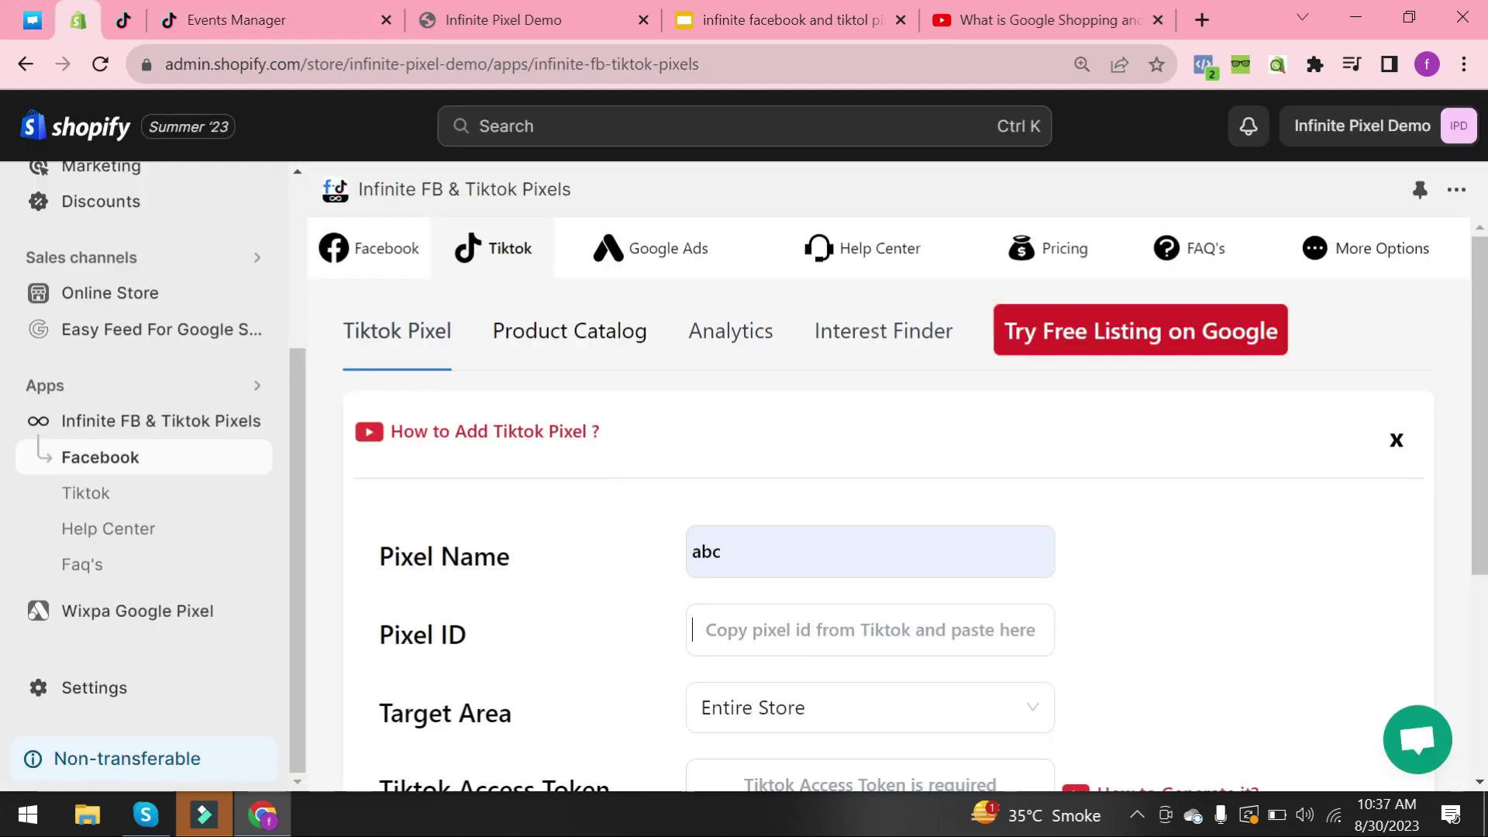
{"action": "key", "text": "ctrl+v"}
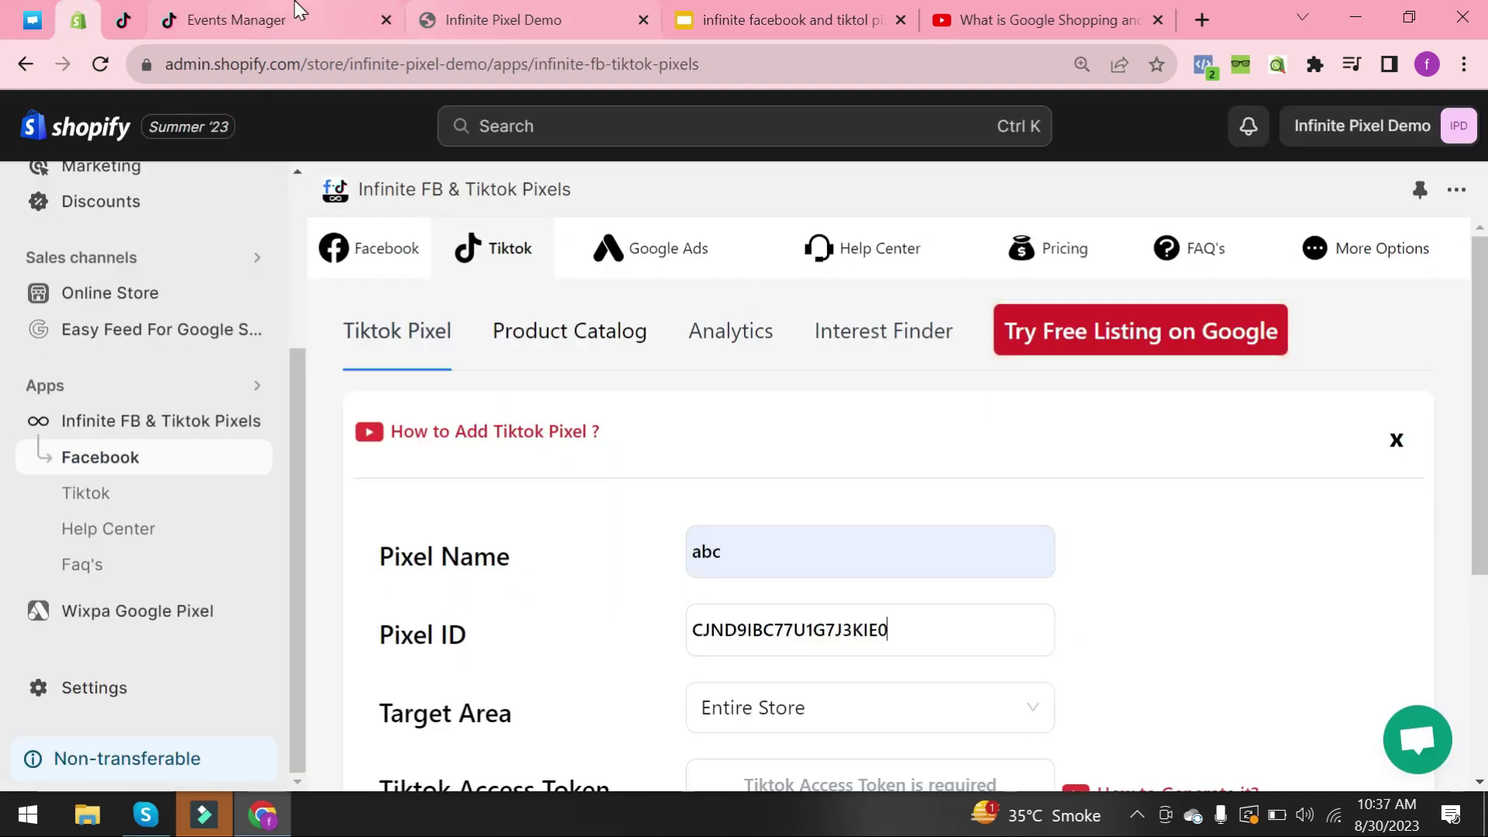
{"action": "left_click", "coordinate": [236, 19]}
{"action": "left_click_drag", "start_coordinate": [1478, 250], "coordinate": [1479, 709]}
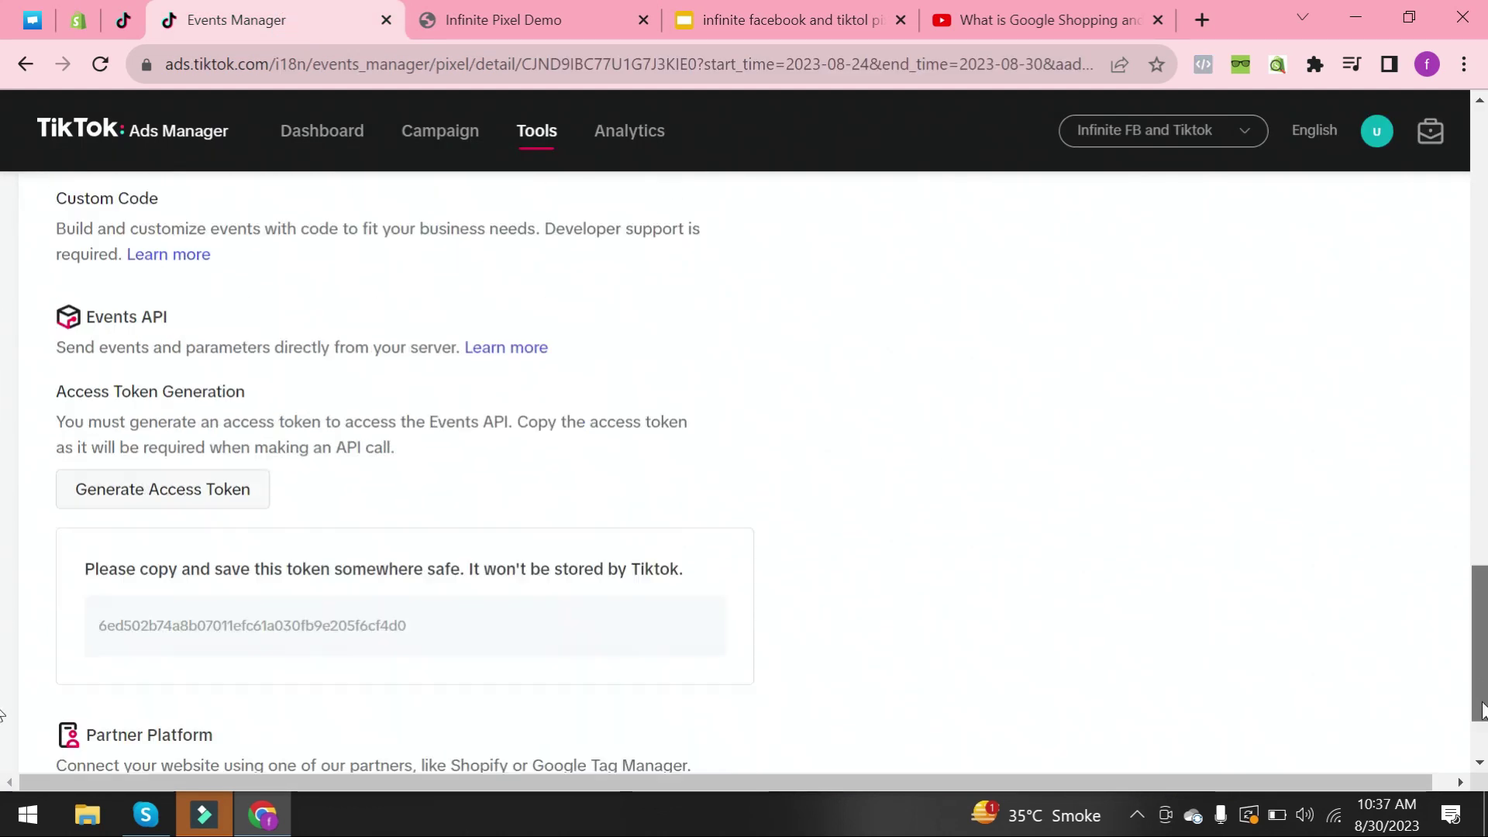
{"action": "mouse_move", "coordinate": [405, 626]}
{"action": "left_click", "coordinate": [341, 585]}
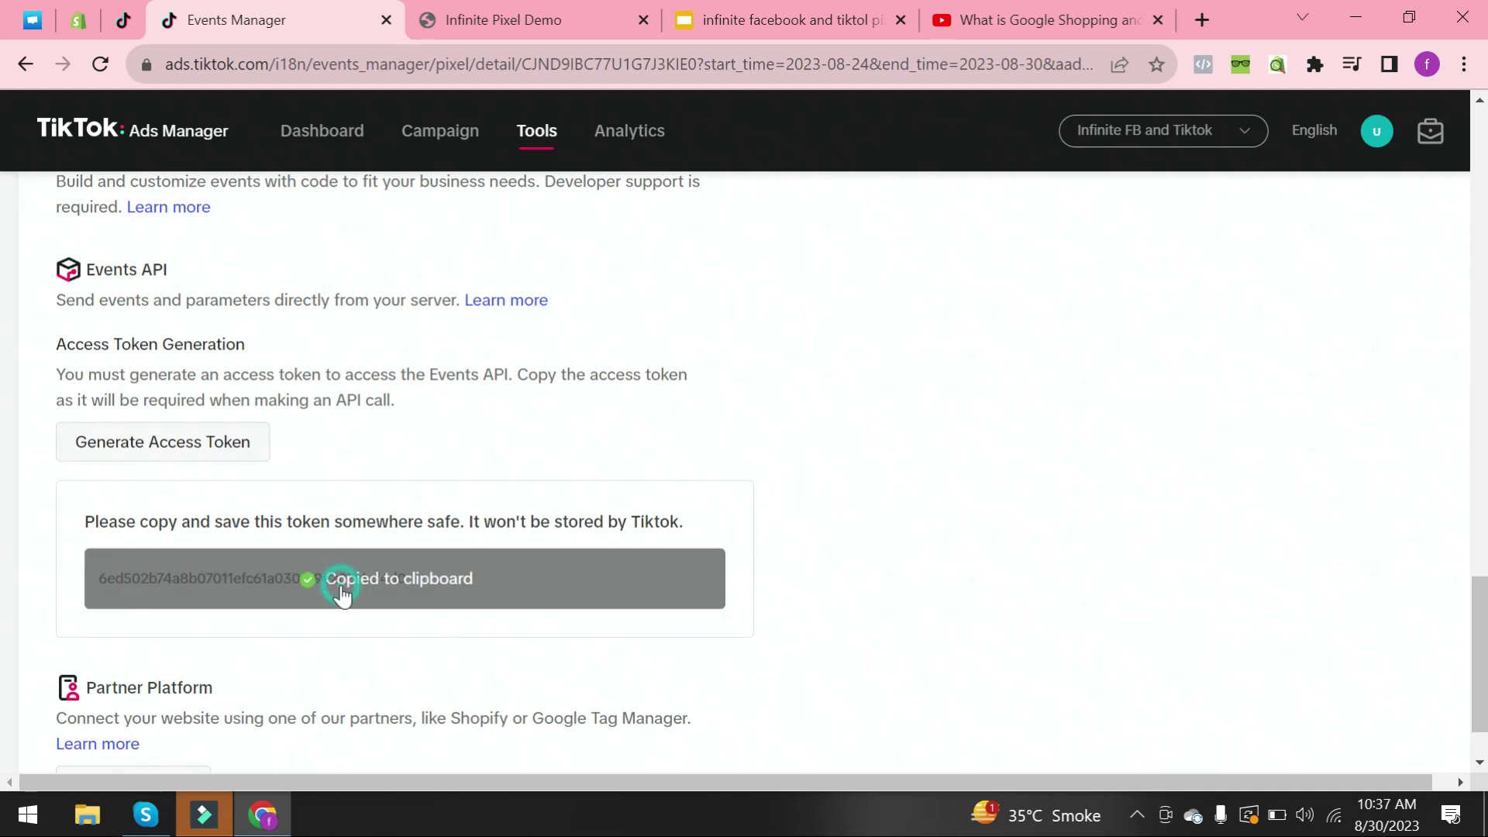
{"action": "left_click", "coordinate": [78, 19]}
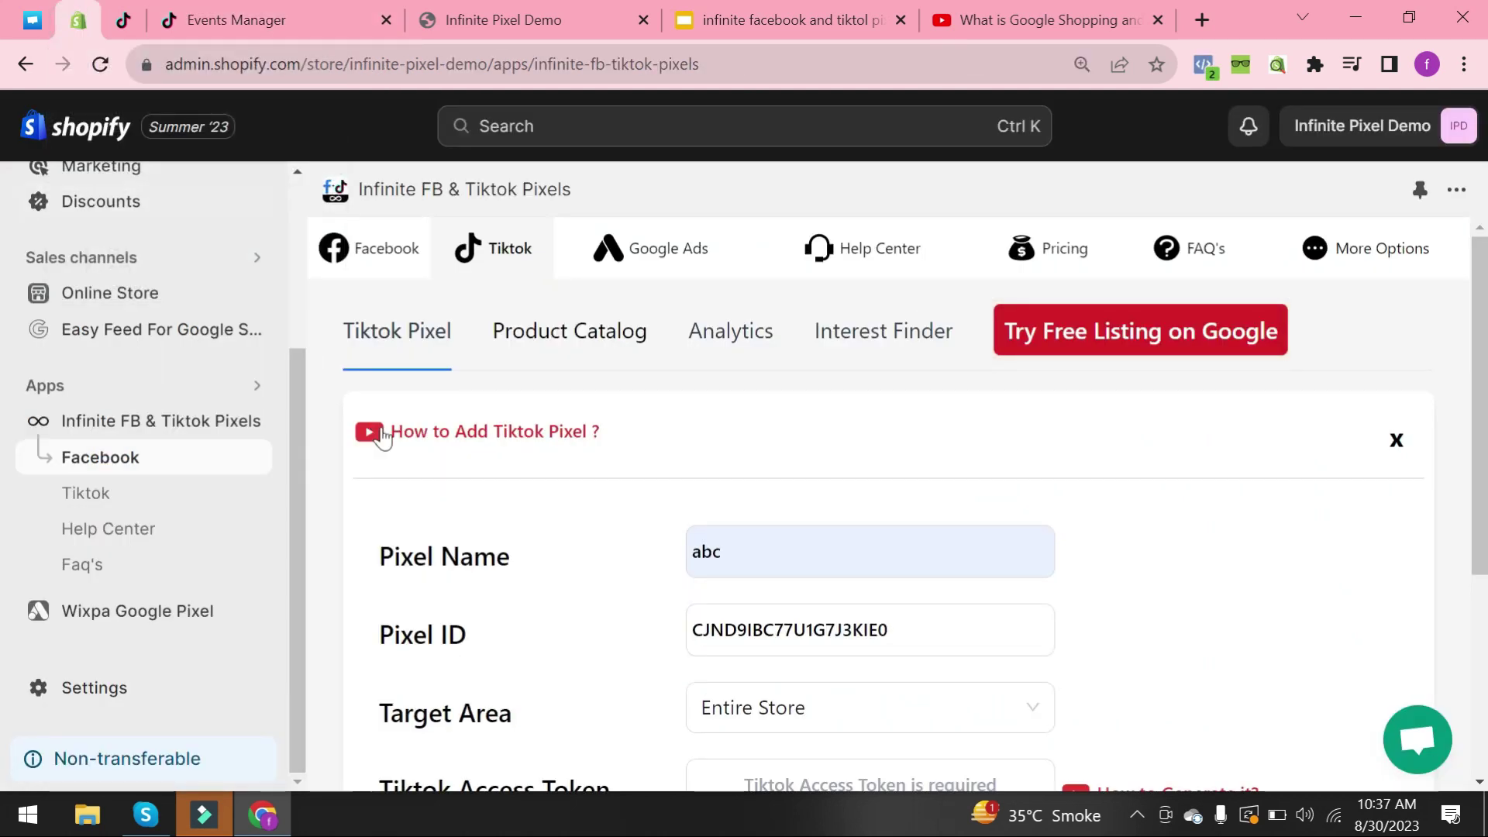
{"action": "scroll", "coordinate": [1362, 465], "scroll_direction": "down", "scroll_amount": 1}
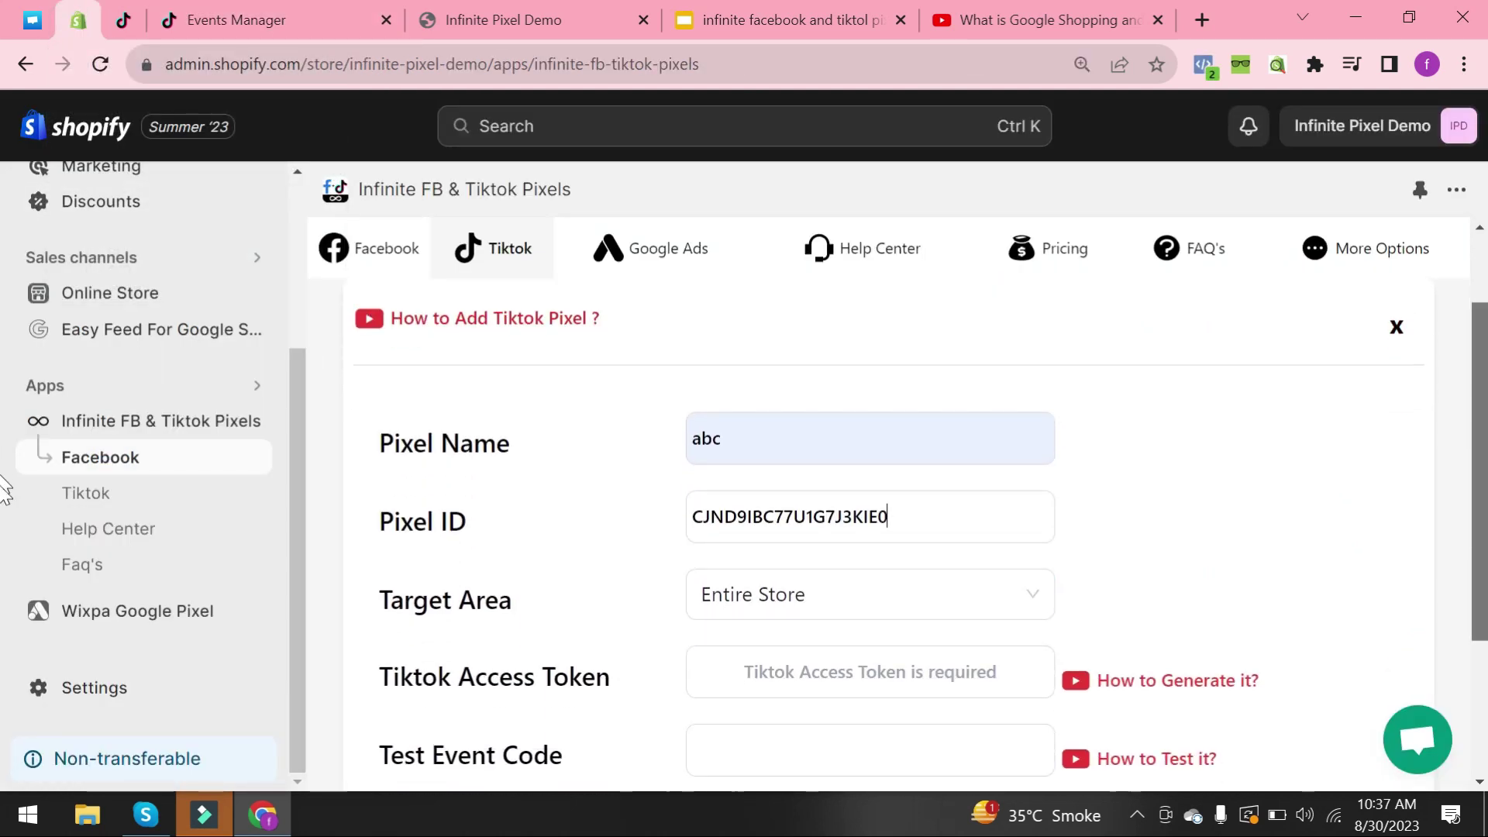
{"action": "scroll", "coordinate": [814, 523], "scroll_direction": "down", "scroll_amount": 1}
{"action": "left_click", "coordinate": [818, 672]}
{"action": "left_click", "coordinate": [1068, 699]}
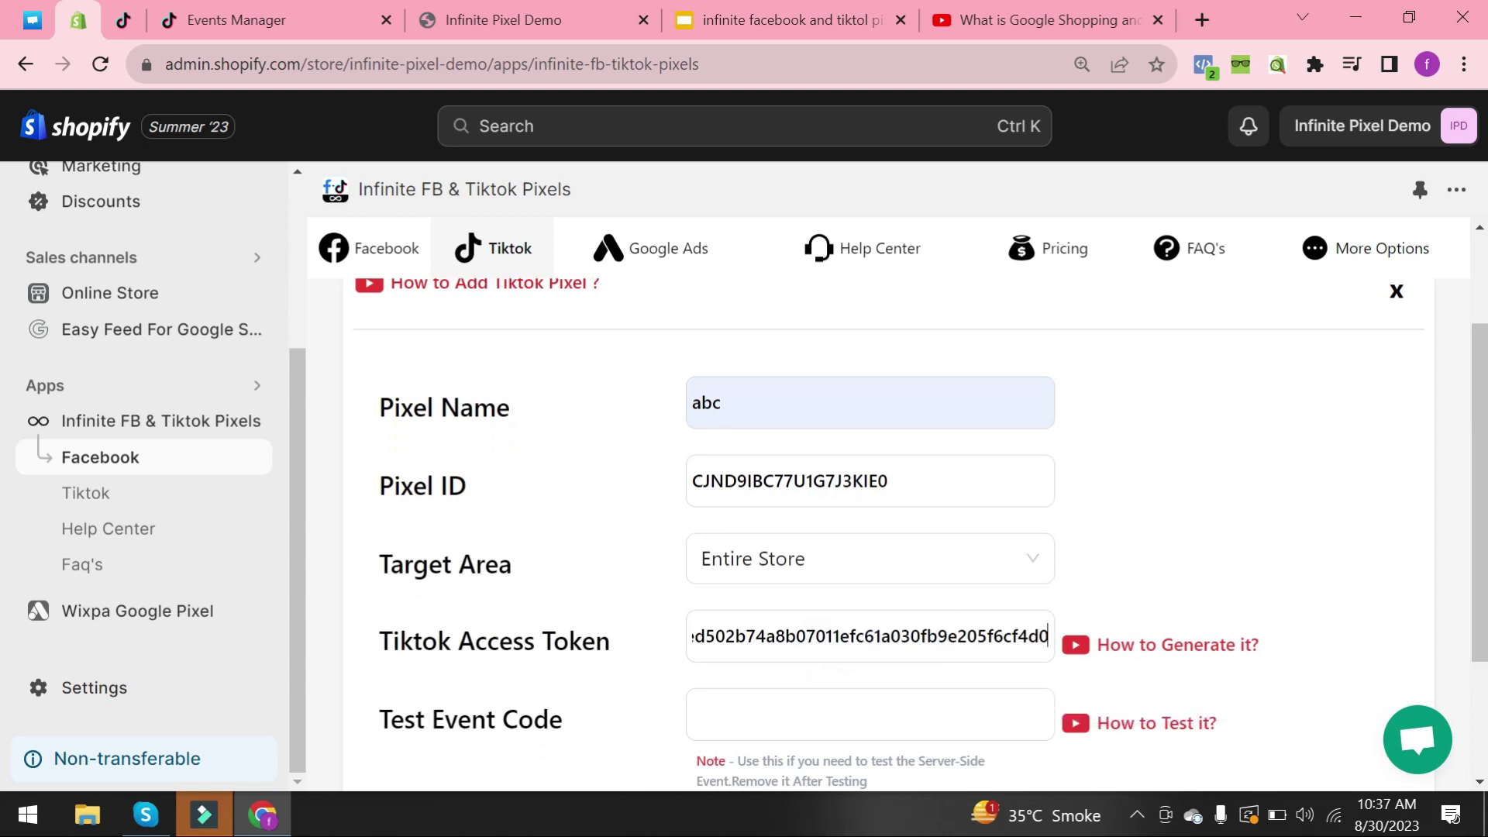
{"action": "scroll", "coordinate": [814, 523], "scroll_direction": "down", "scroll_amount": 1}
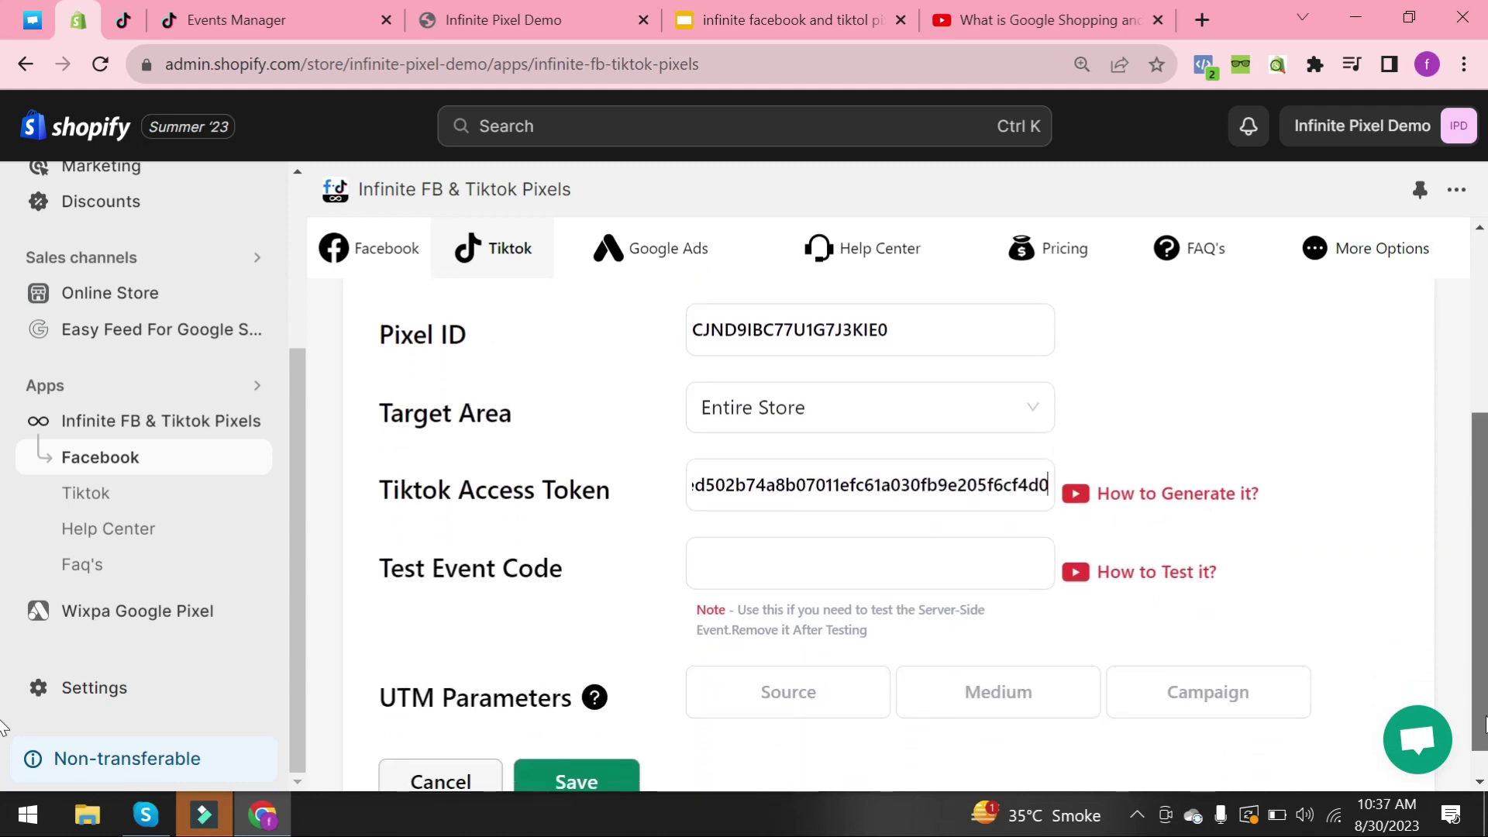
{"action": "scroll", "coordinate": [814, 524], "scroll_direction": "down", "scroll_amount": 1}
Save the TikTok pixel abc and move to the Infinite Pixel Demo storefront.
{"action": "left_click", "coordinate": [616, 742]}
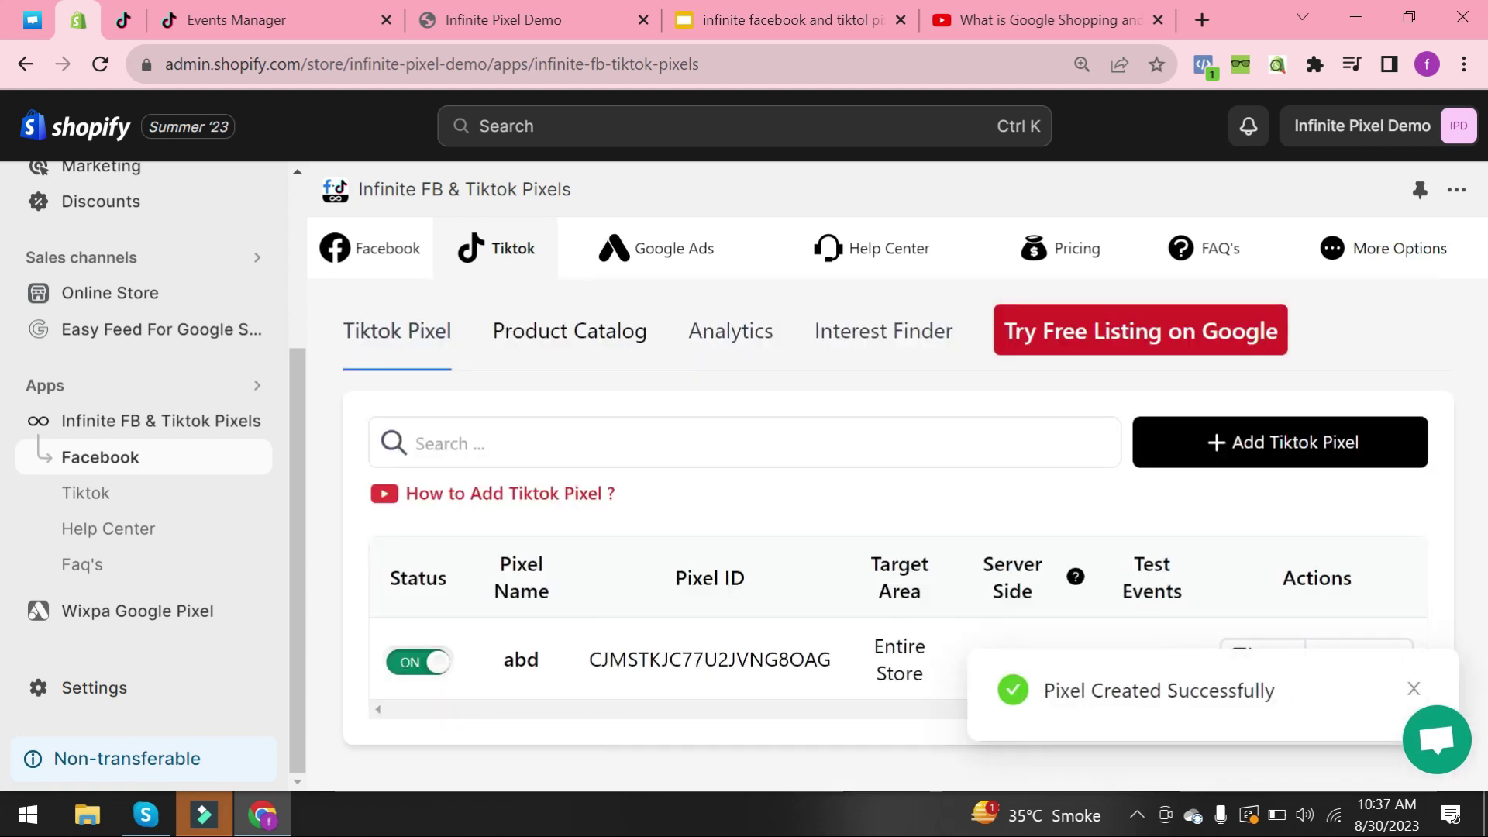
{"action": "scroll", "coordinate": [1465, 532], "scroll_direction": "down", "scroll_amount": 1}
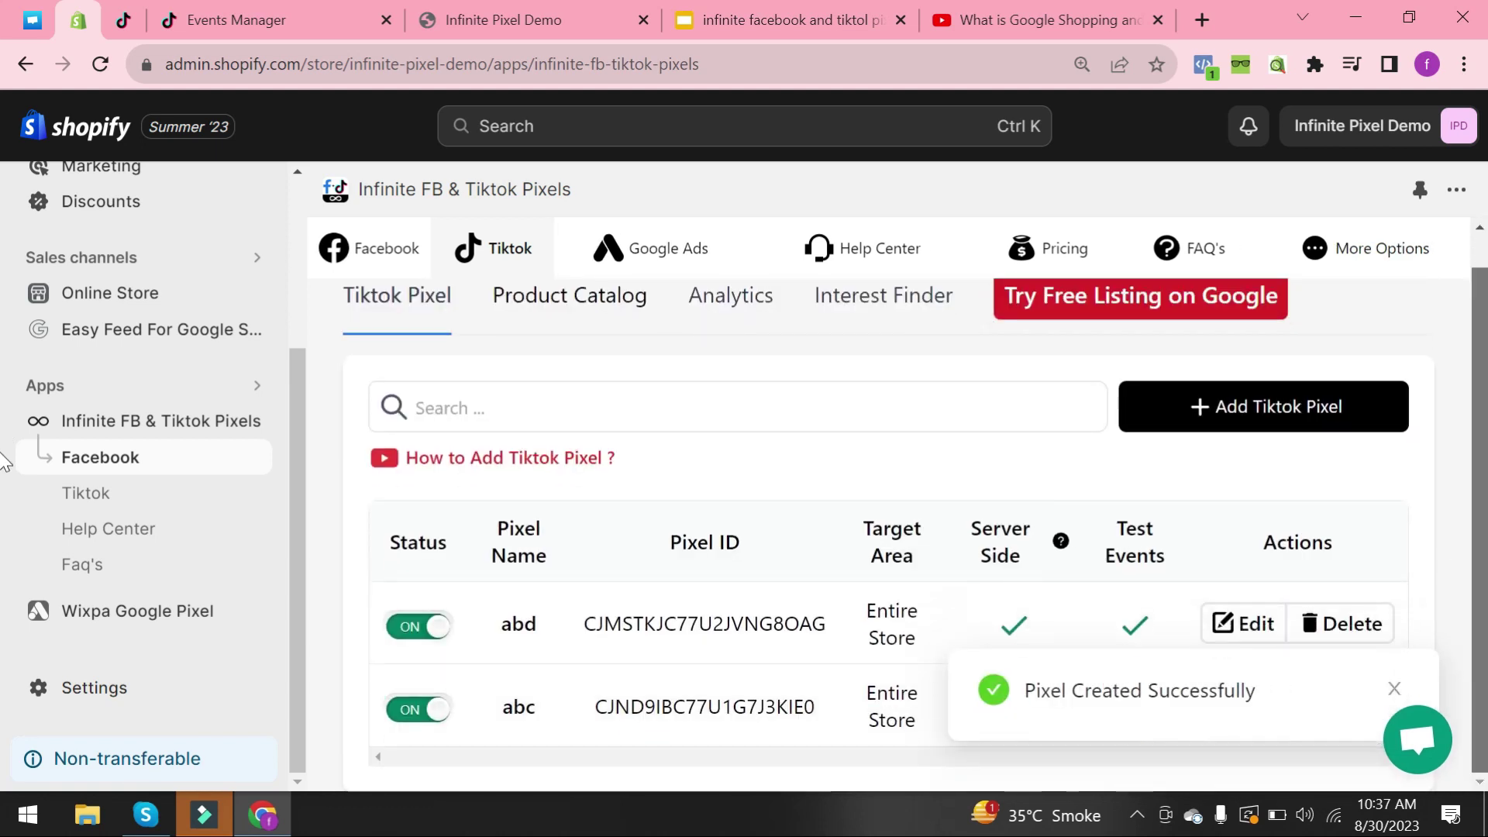
{"action": "left_click", "coordinate": [544, 19]}
From the Necklace collection, search the store for bracelet to list 84 results.
{"action": "left_click", "coordinate": [572, 186]}
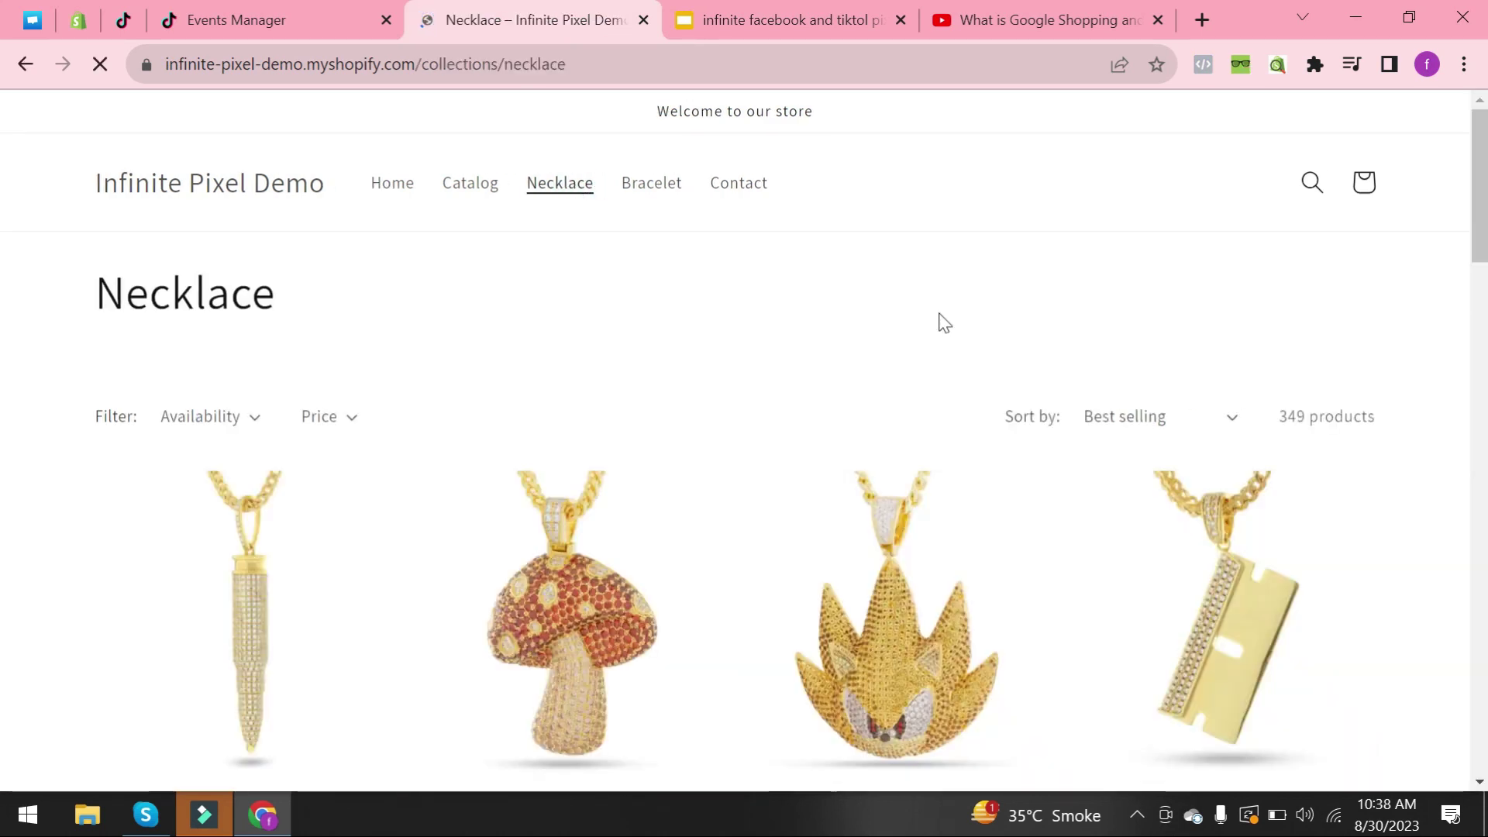
{"action": "scroll", "coordinate": [4, 168], "scroll_direction": "down", "scroll_amount": 5}
{"action": "scroll", "coordinate": [4, 168], "scroll_direction": "up", "scroll_amount": 5}
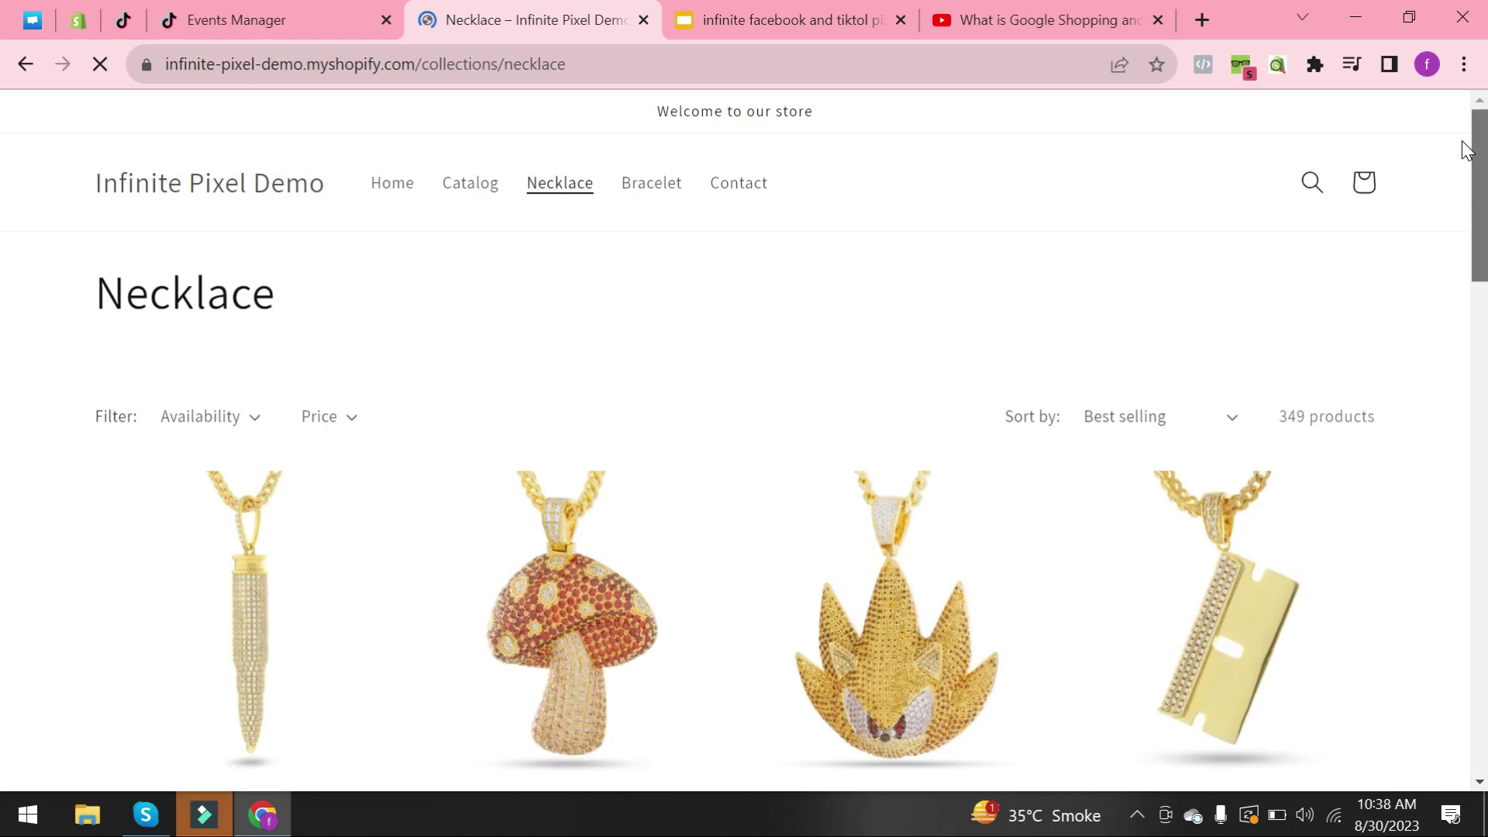
{"action": "left_click", "coordinate": [1309, 184]}
{"action": "type", "text": "b"}
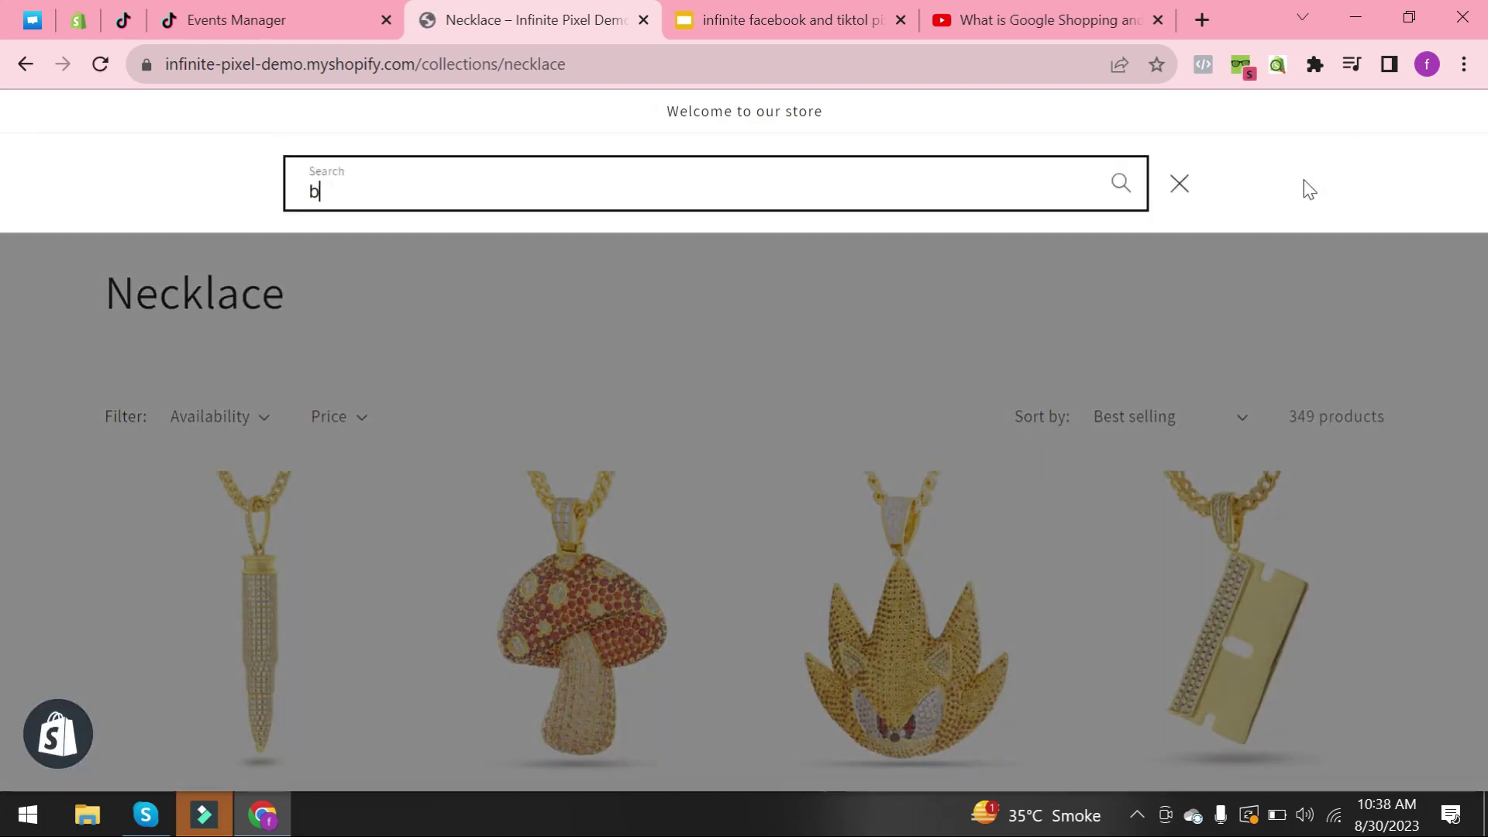
{"action": "type", "text": "race"}
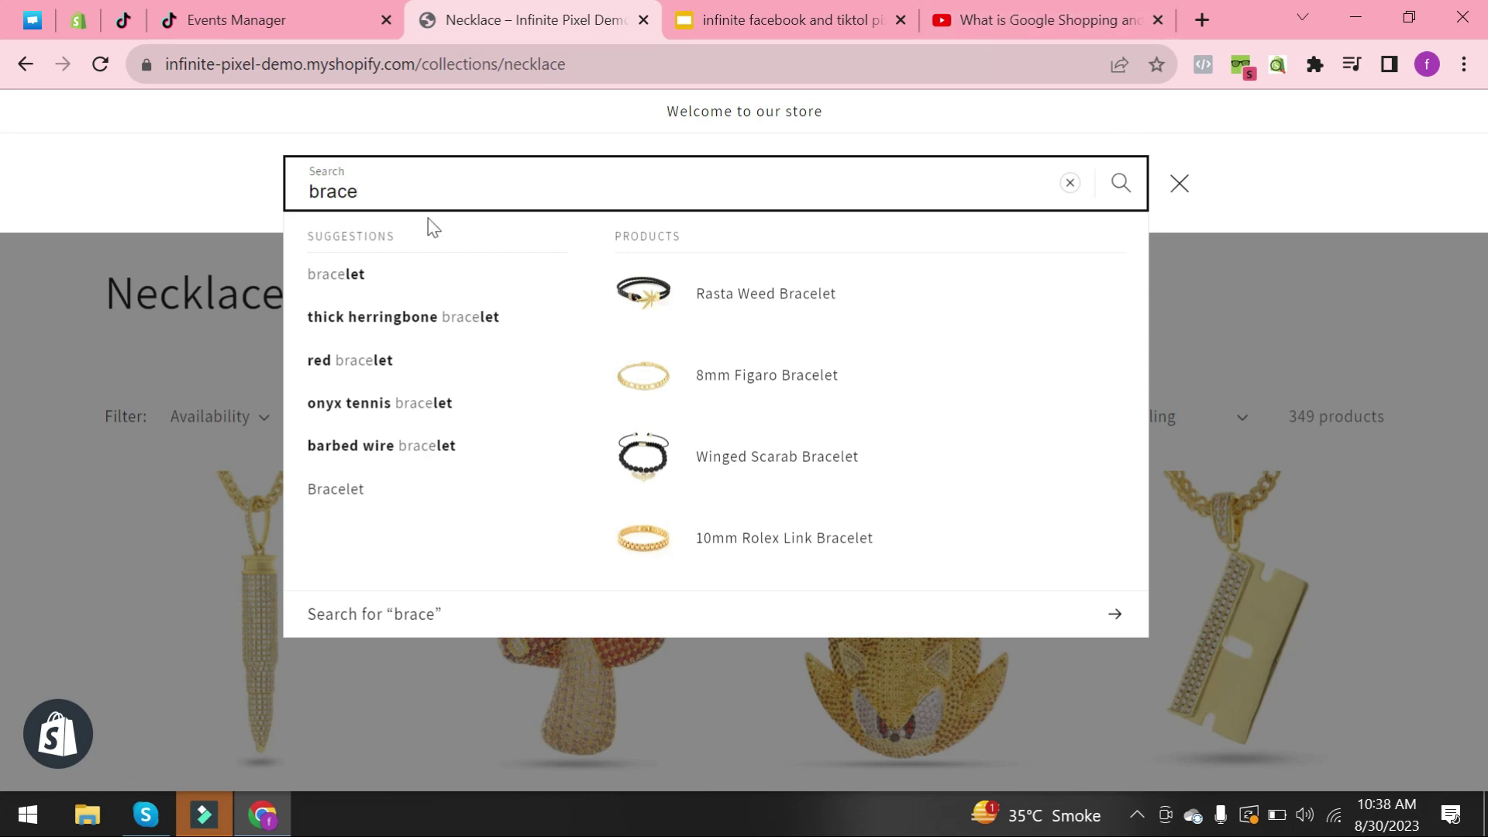
{"action": "left_click", "coordinate": [336, 275]}
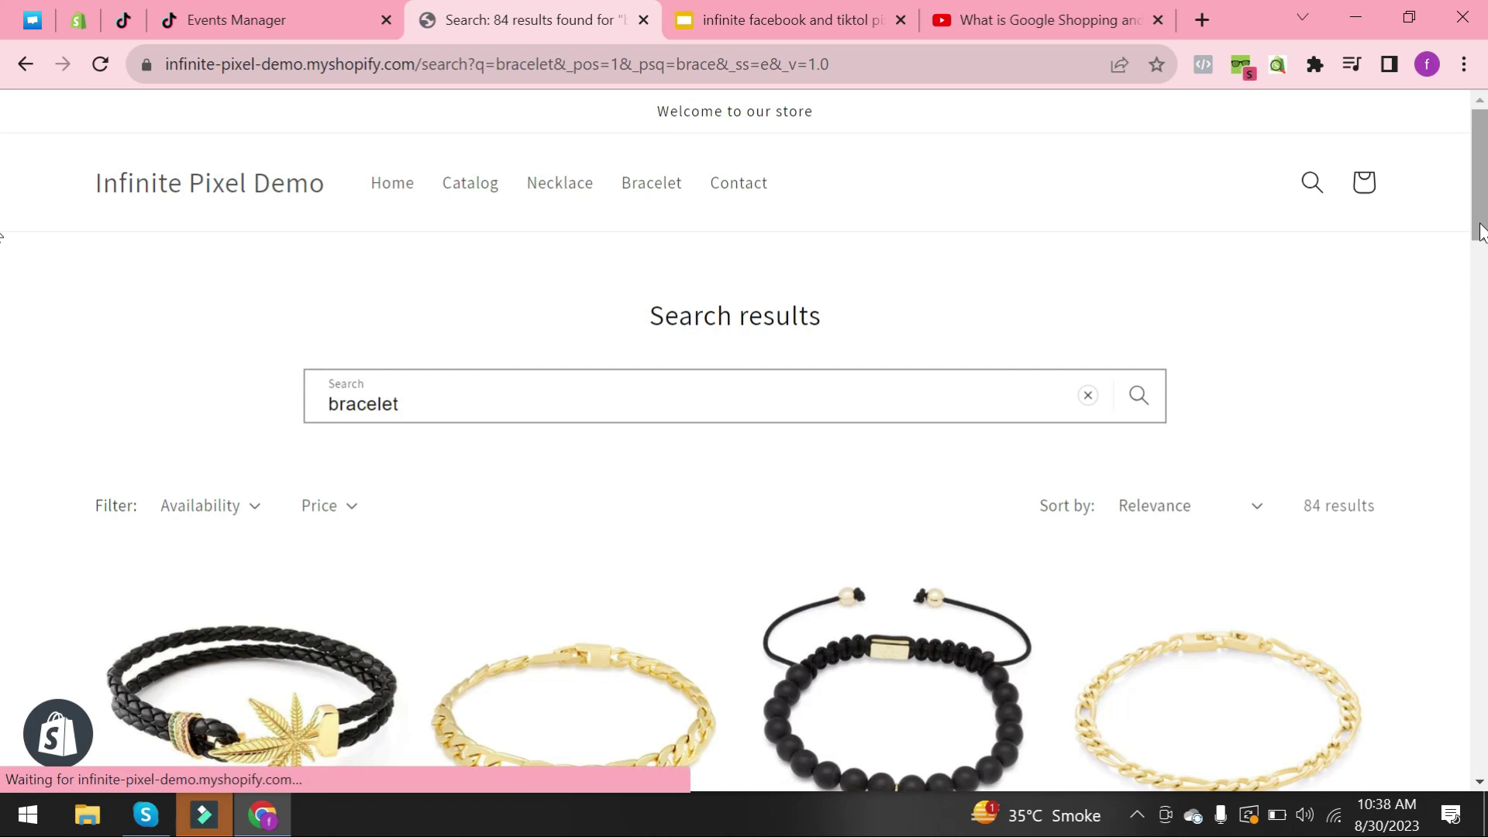
{"action": "scroll", "coordinate": [1453, 296], "scroll_direction": "down", "scroll_amount": 6}
Add the 5mm Pink Tennis Bracelet to the cart, then reload the pixel app in admin.
{"action": "left_click", "coordinate": [654, 485]}
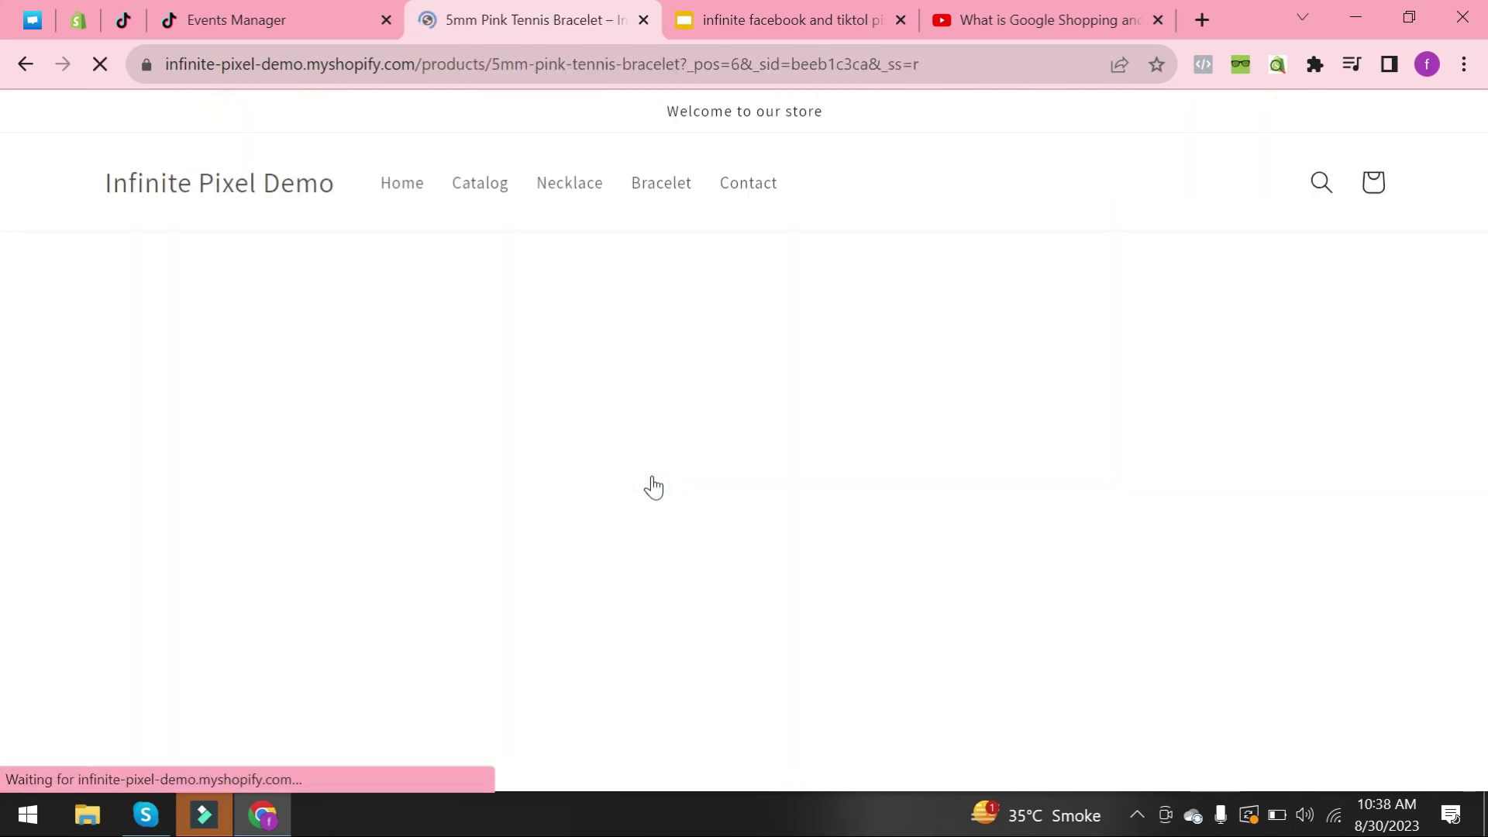
{"action": "scroll", "coordinate": [1467, 463], "scroll_direction": "down", "scroll_amount": 2}
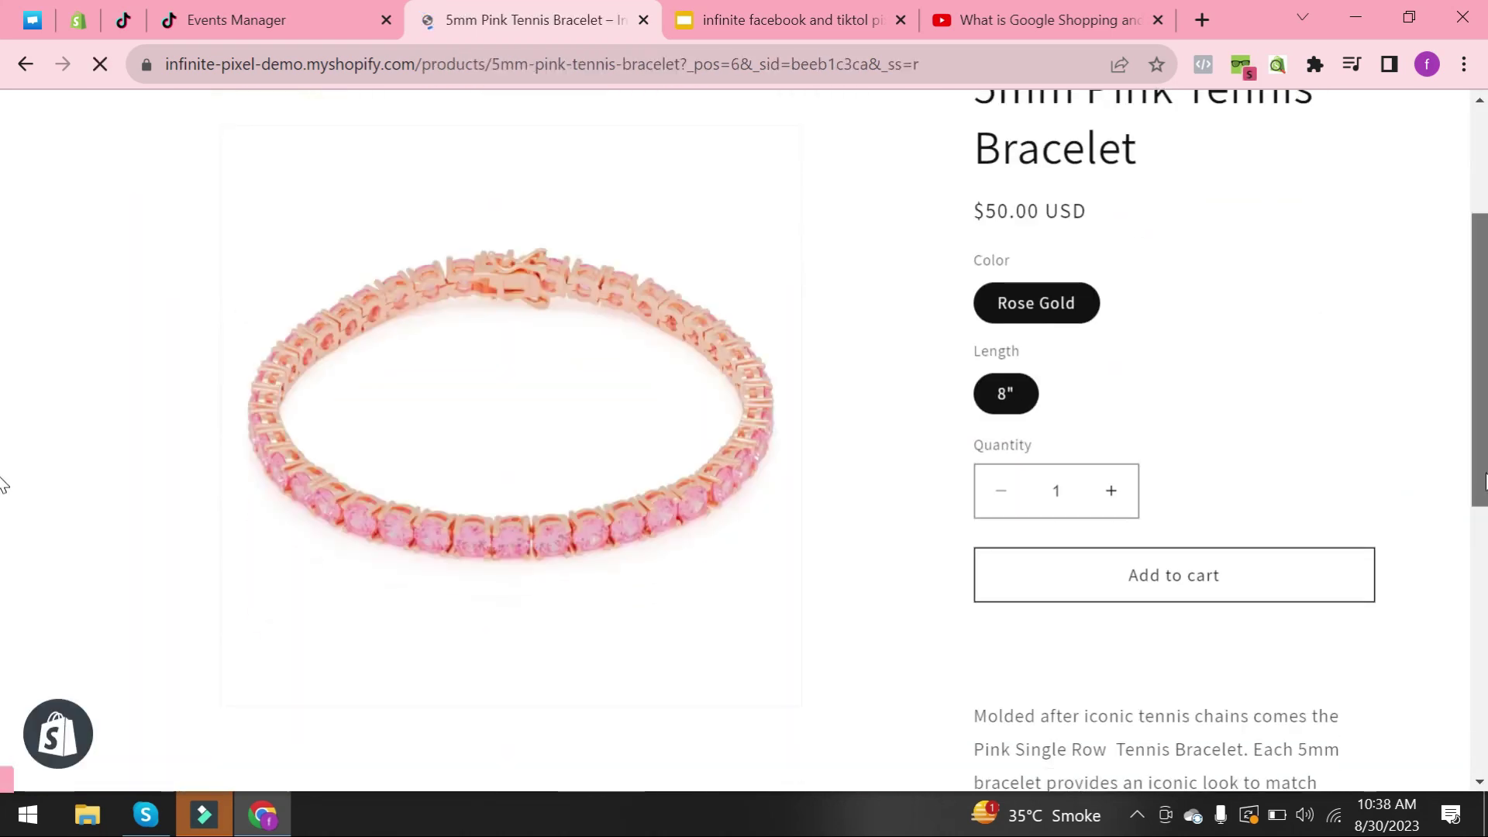
{"action": "left_click", "coordinate": [1214, 569]}
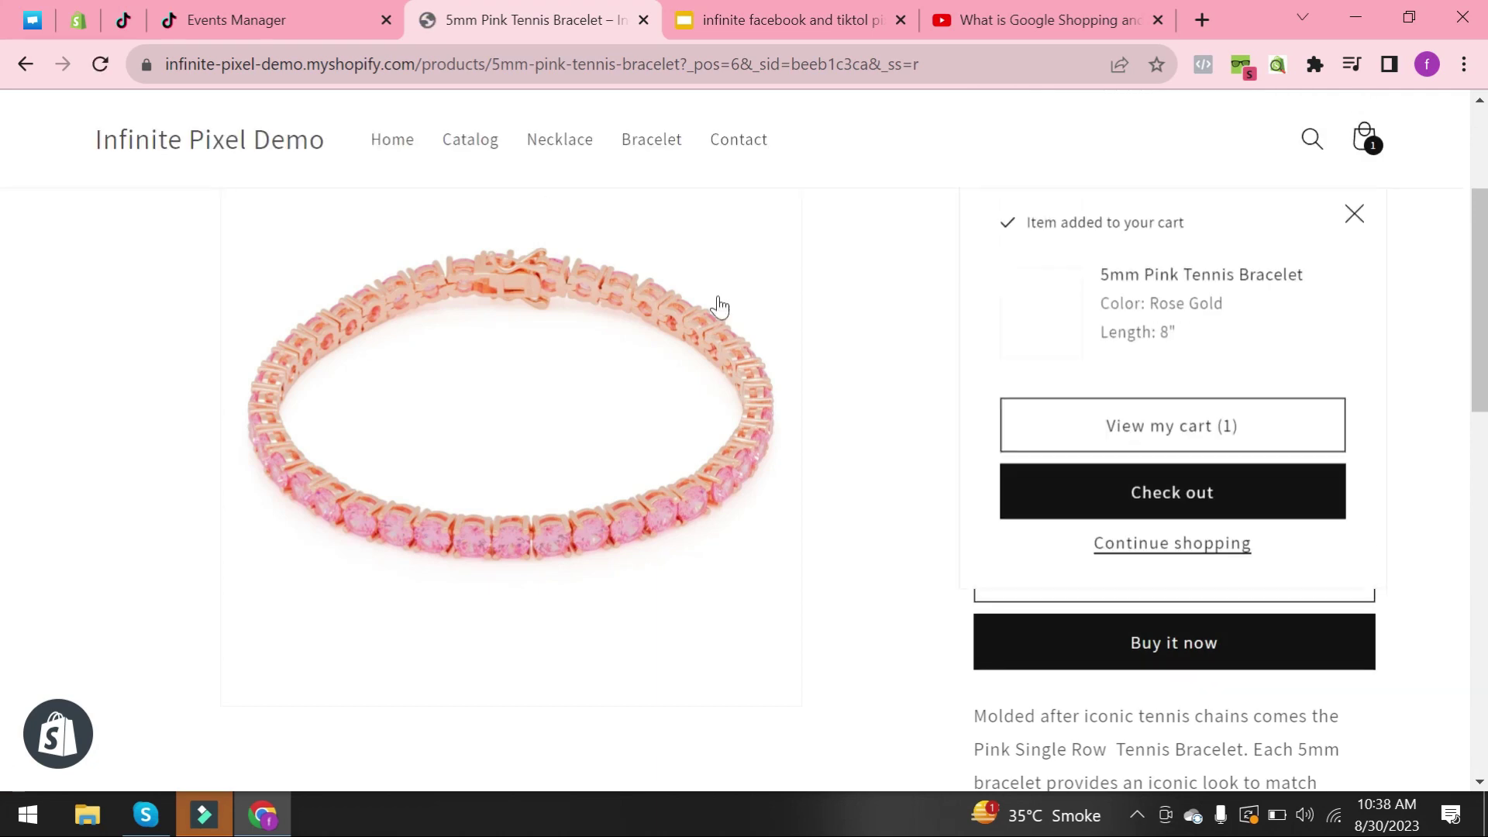
{"action": "left_click", "coordinate": [98, 65]}
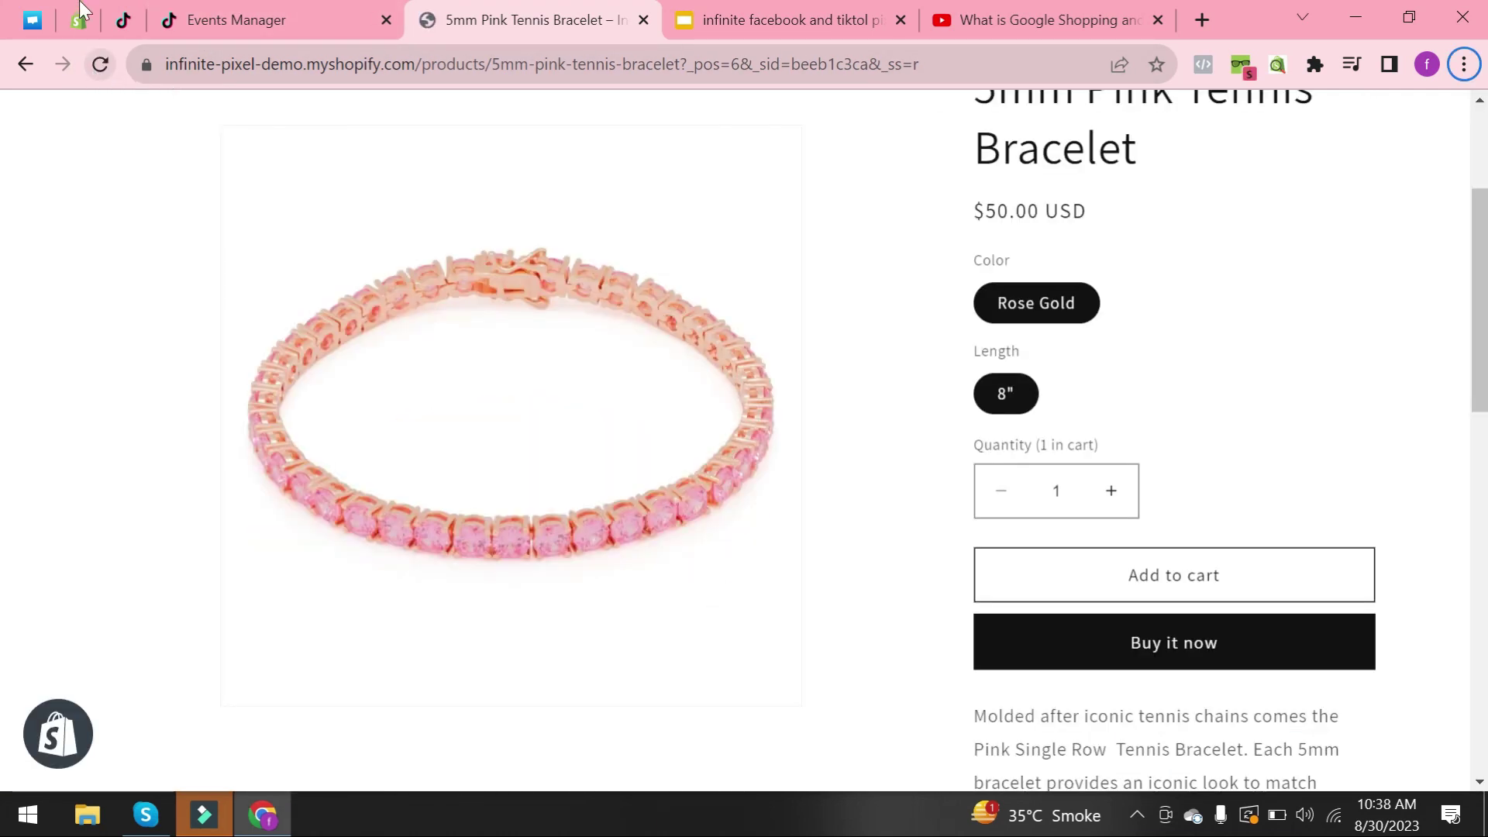
{"action": "left_click", "coordinate": [79, 19]}
{"action": "left_click", "coordinate": [97, 66]}
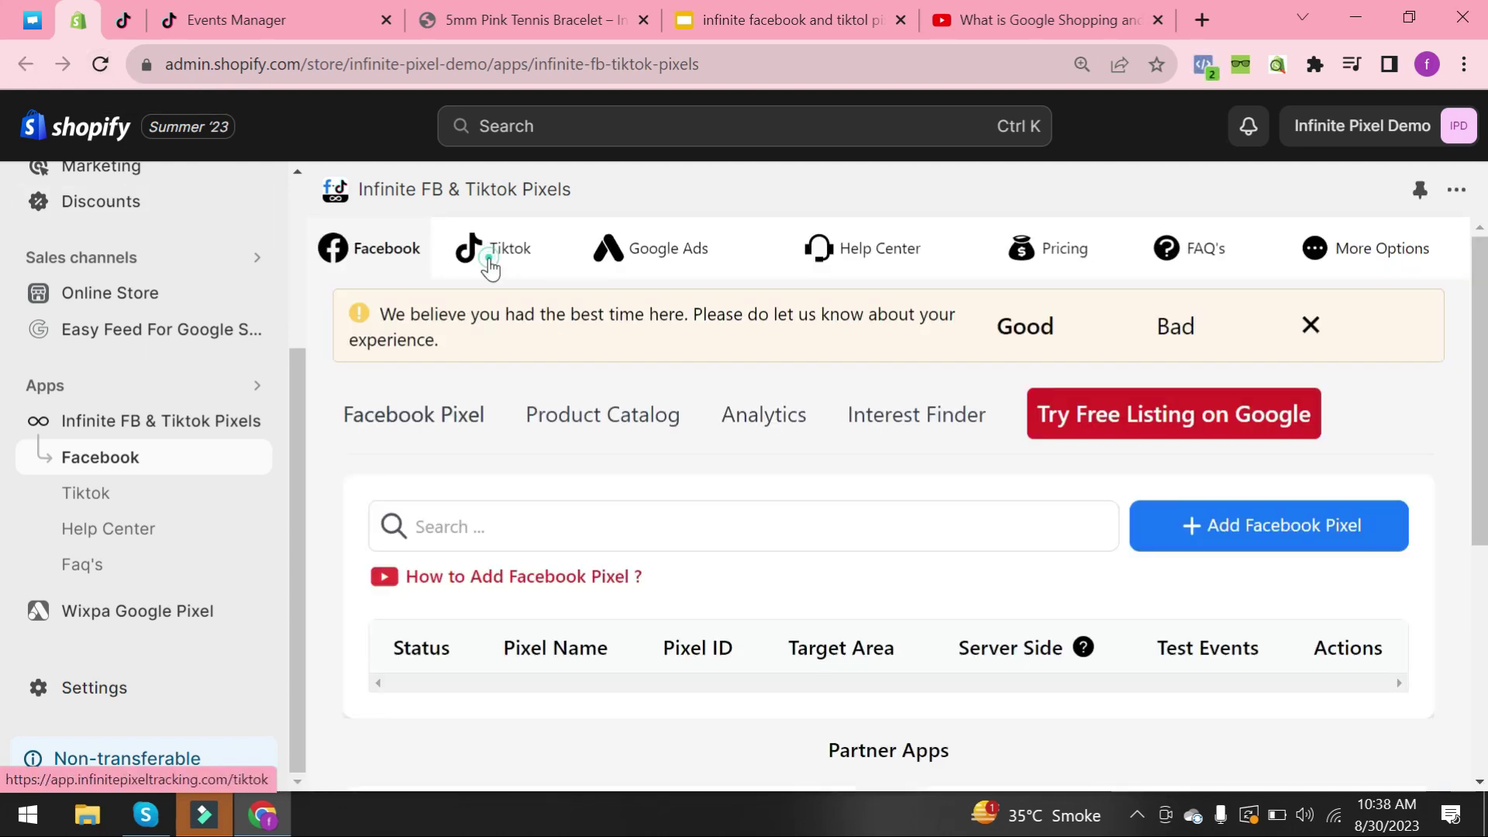
View TikTok Analytics for pixel abc: 1 Search, 1 Add to Cart, 2 Content Views.
{"action": "left_click", "coordinate": [494, 248]}
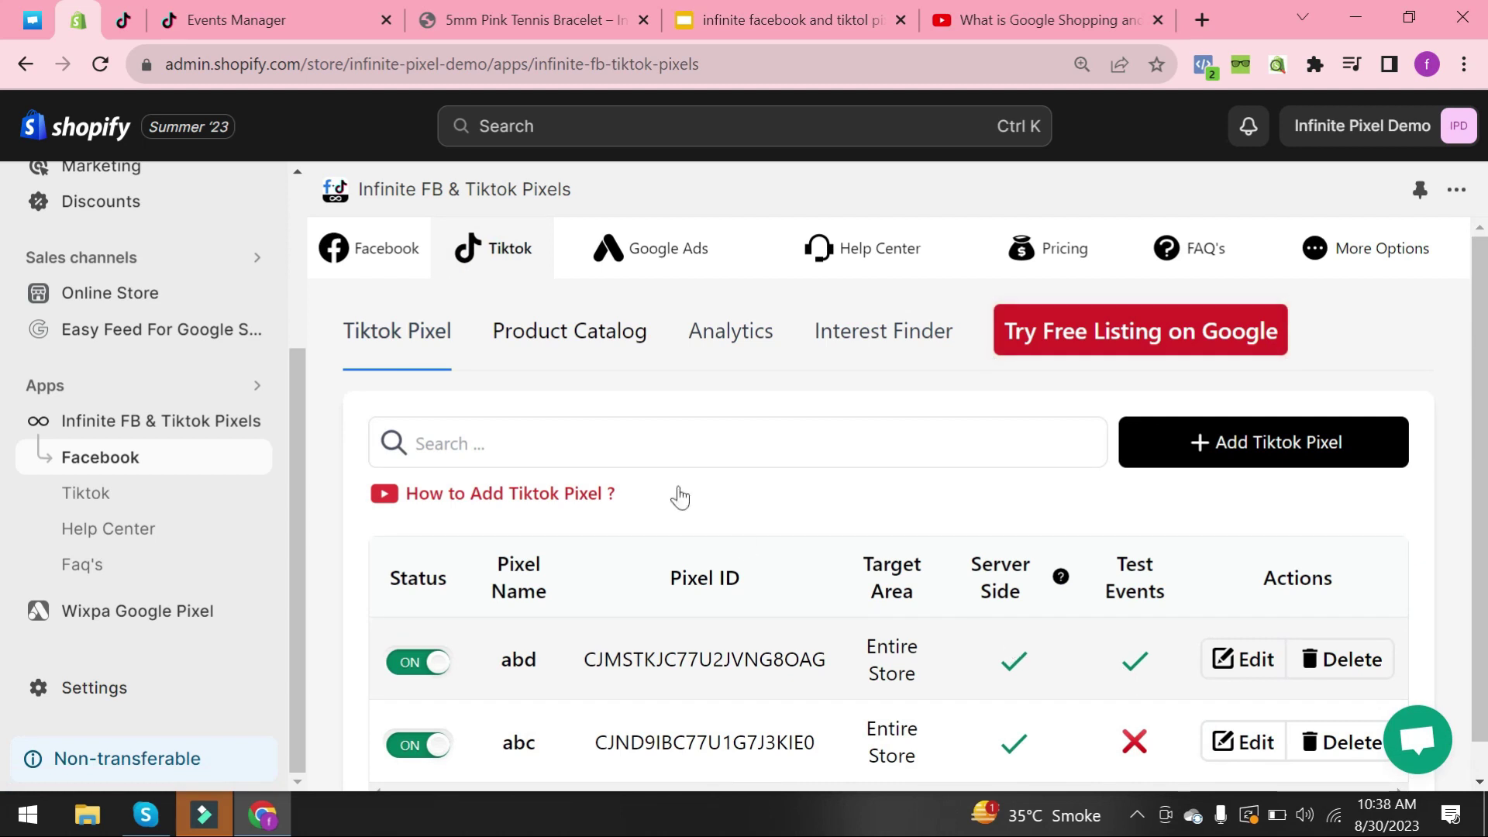
{"action": "left_click", "coordinate": [731, 332]}
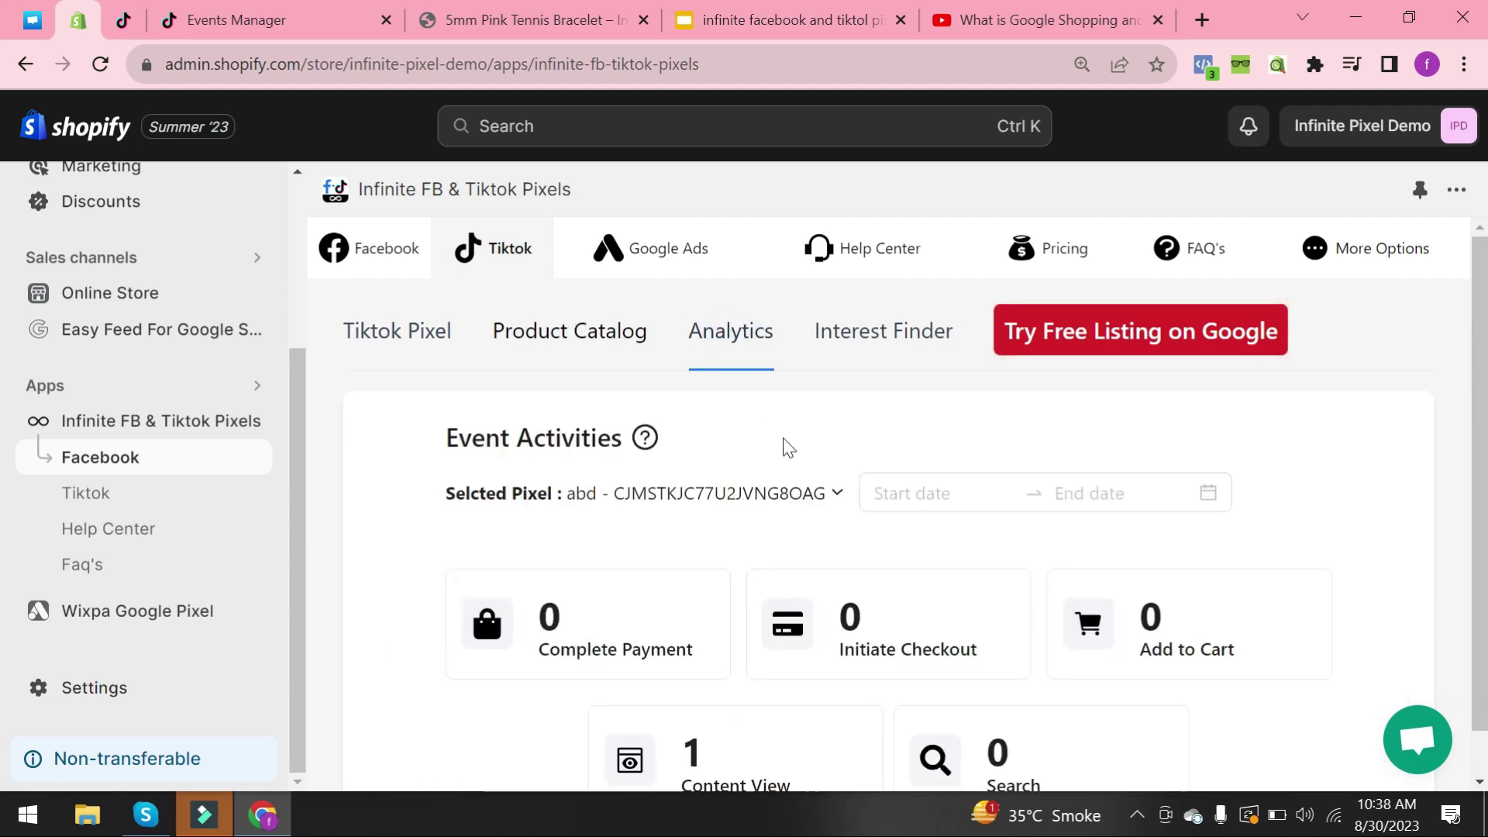
{"action": "left_click", "coordinate": [837, 493]}
{"action": "left_click", "coordinate": [798, 543]}
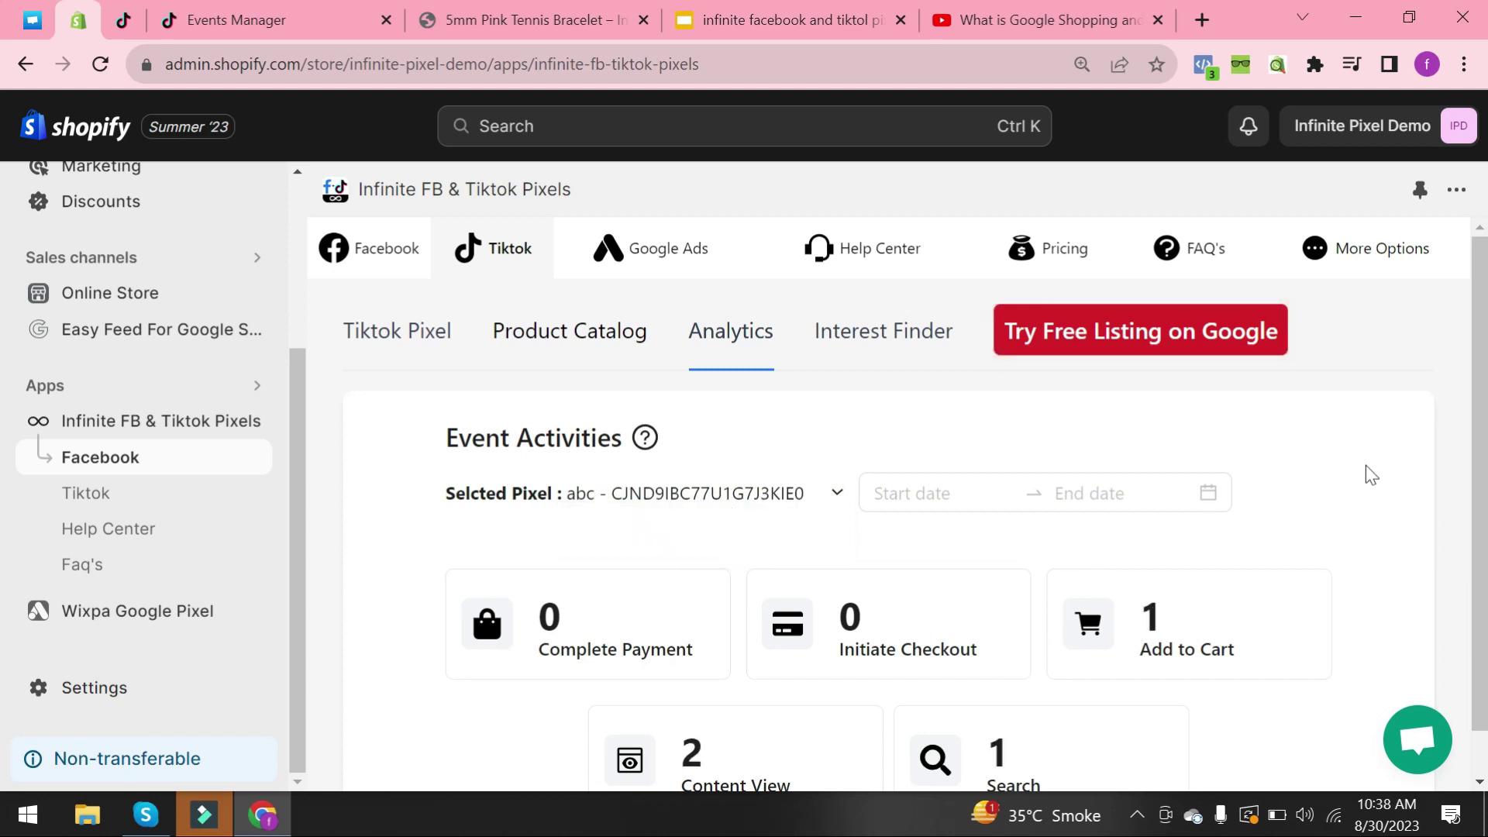
{"action": "scroll", "coordinate": [1371, 466], "scroll_direction": "down", "scroll_amount": 1}
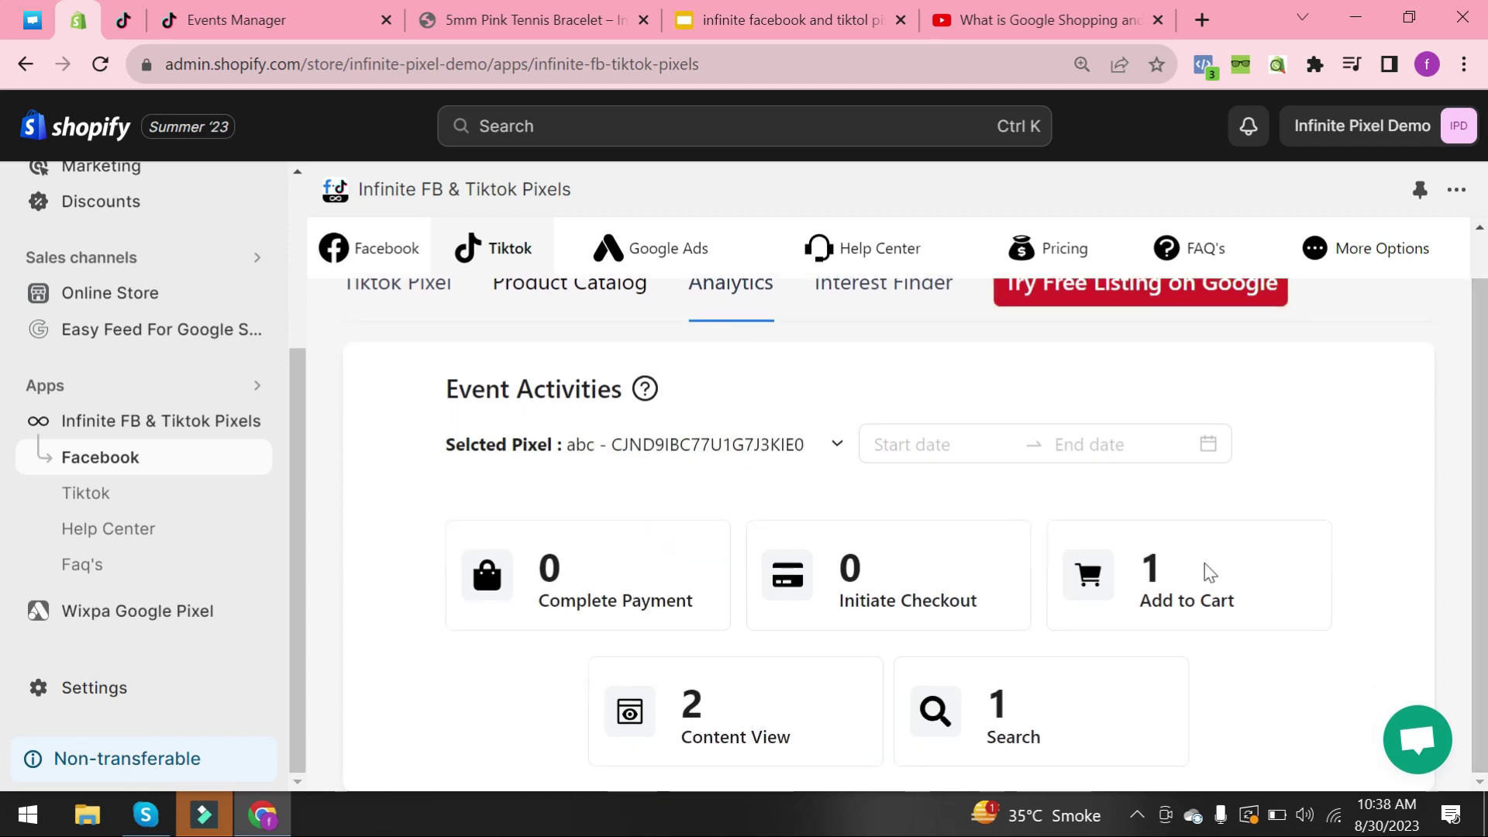